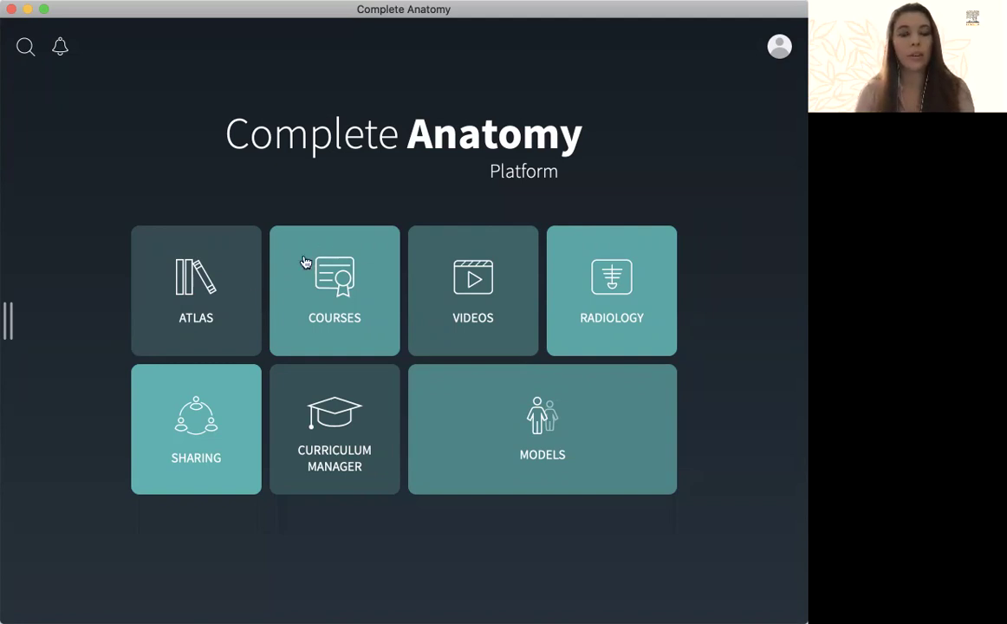
Filter the Atlas library to Questions in the My Questions group, showing 5 items
click(228, 318)
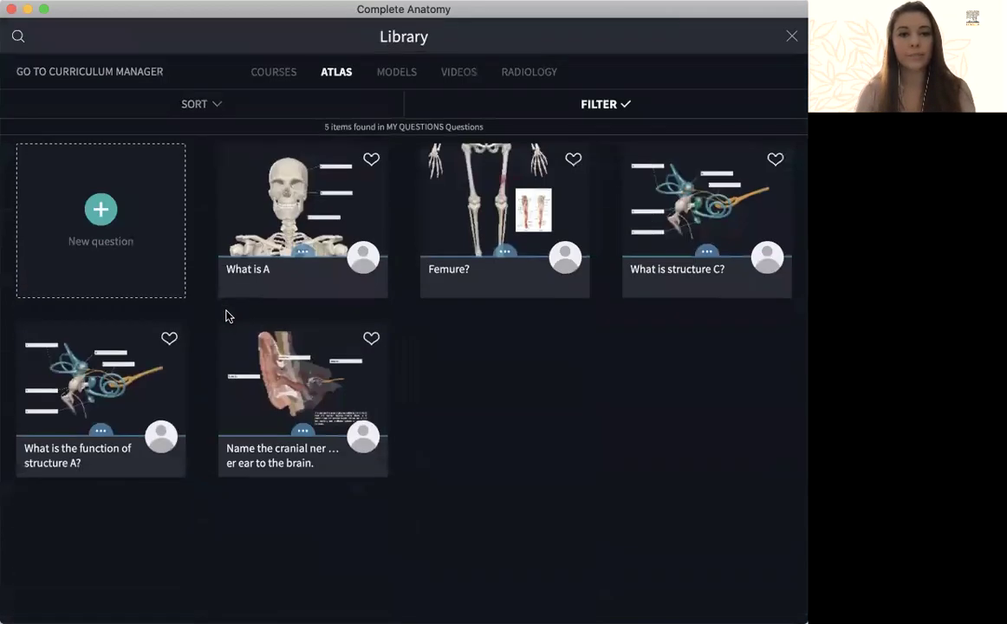
click(467, 105)
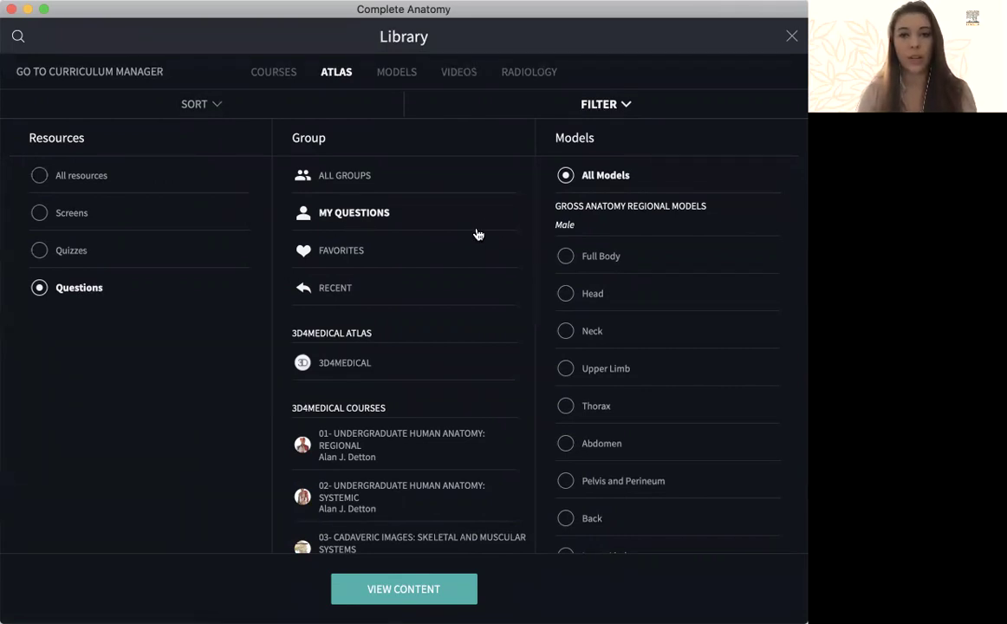
click(422, 597)
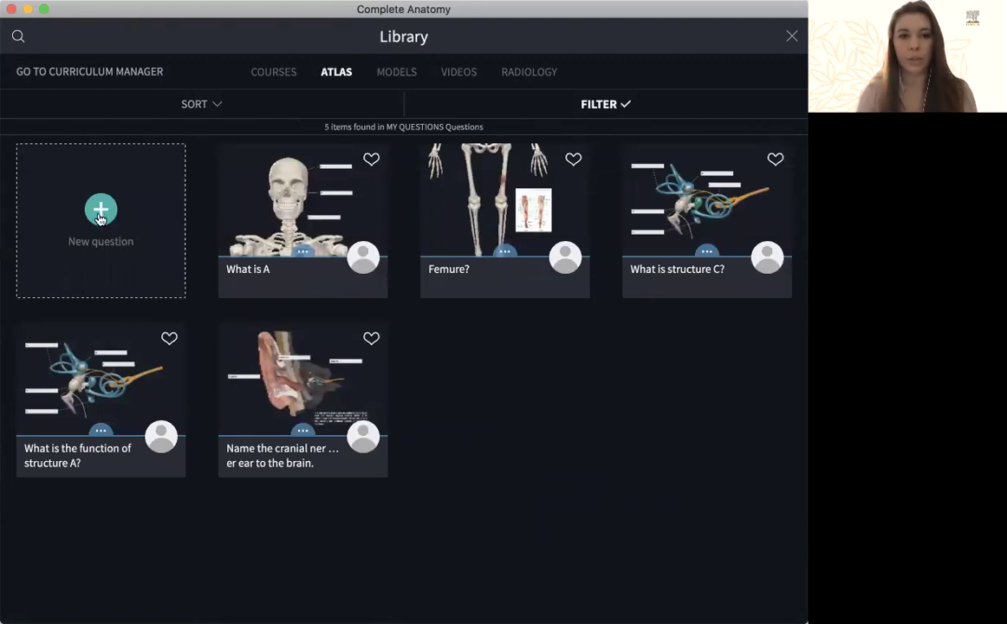
Start a new question and switch the screen chooser's group to My Screens
click(101, 212)
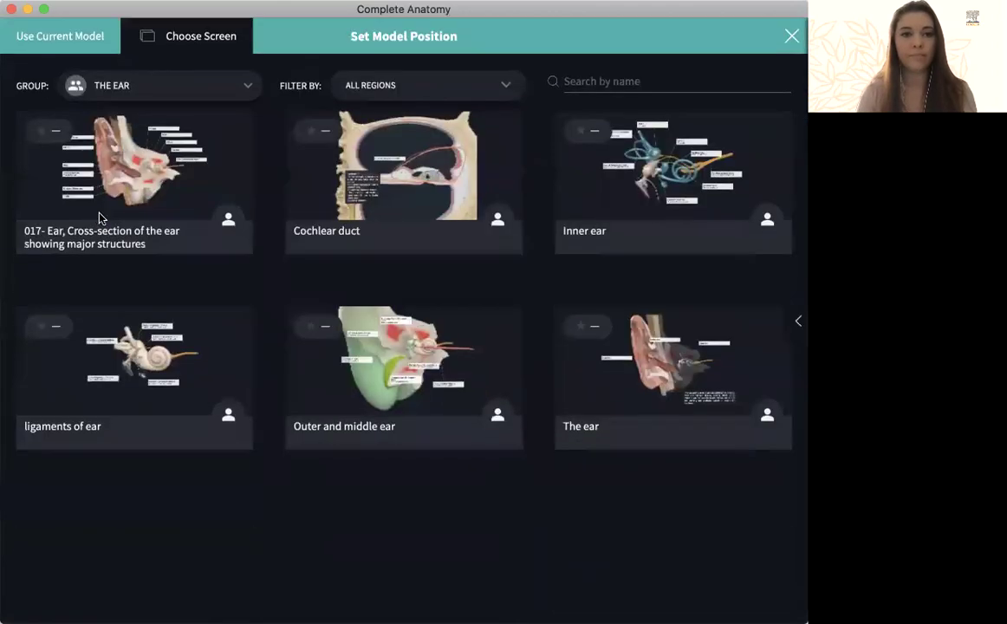
click(248, 90)
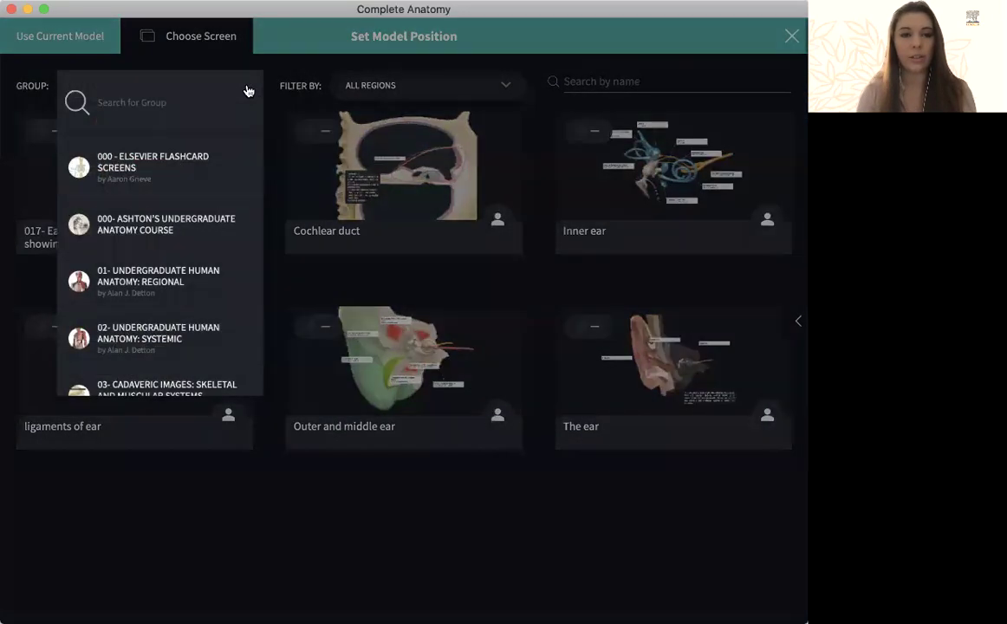
scroll(152, 326, down, 1)
scroll(152, 326, down, 15)
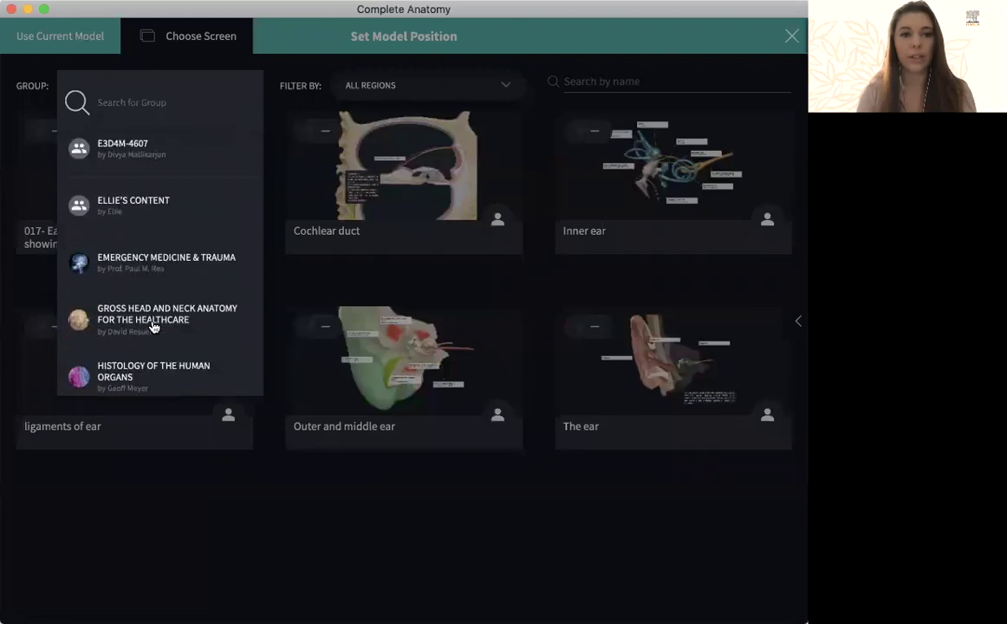
scroll(152, 326, down, 1)
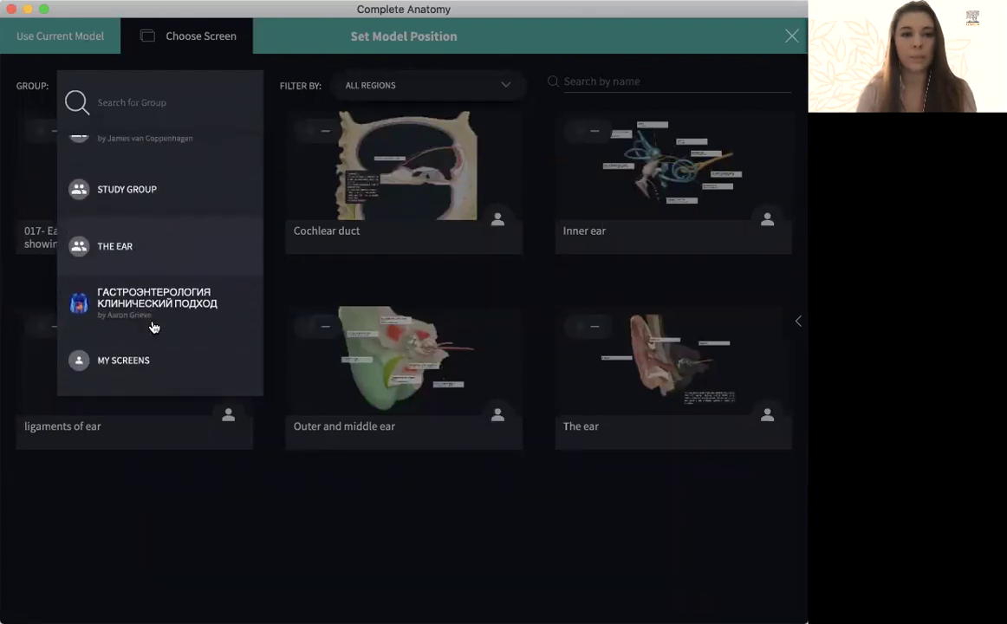
click(121, 363)
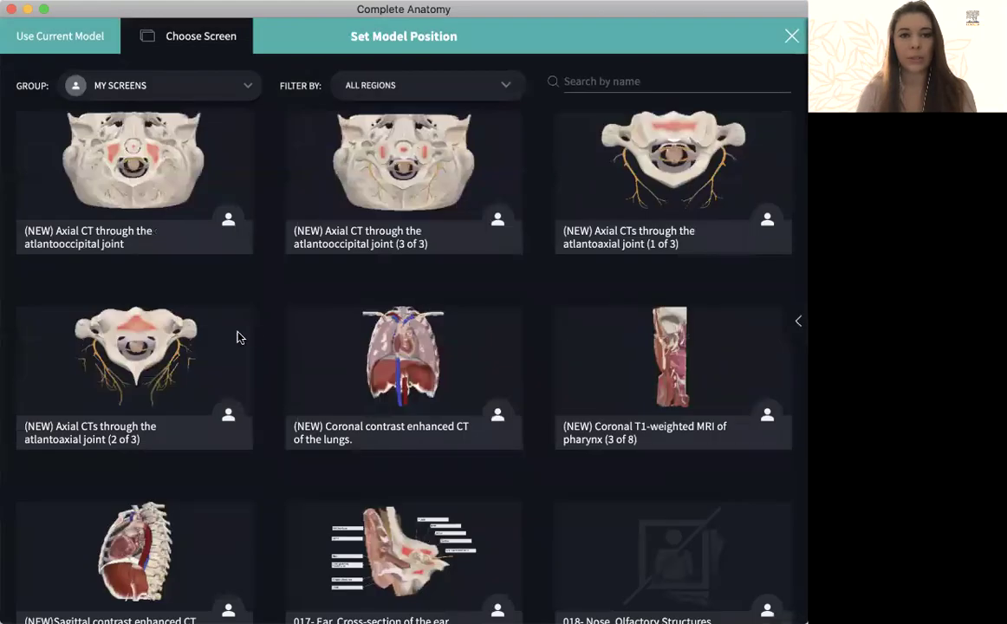
Filter My Screens to Full Body and scroll down to the Quiz 1 screen
click(422, 90)
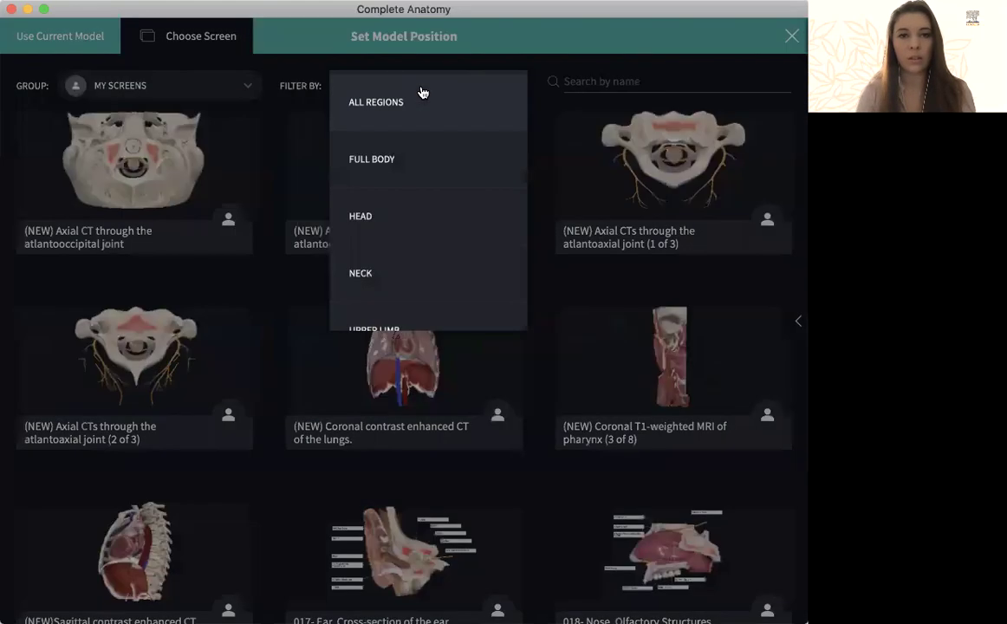
click(412, 119)
click(412, 95)
click(410, 157)
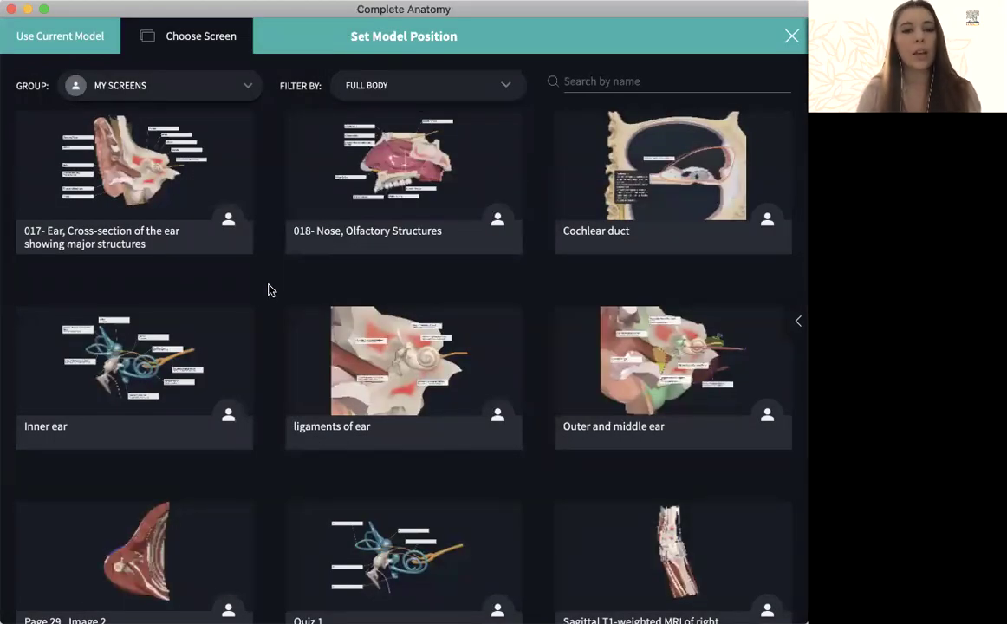
scroll(269, 290, down, 5)
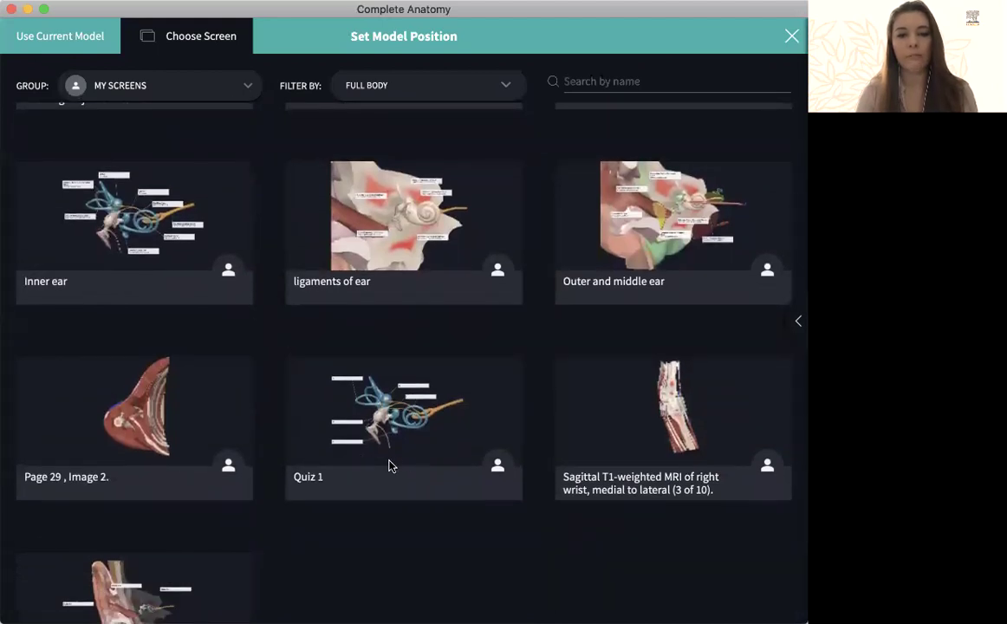
Use the Quiz 1 inner ear screen as the model and enter 'What is structure A?'
click(413, 437)
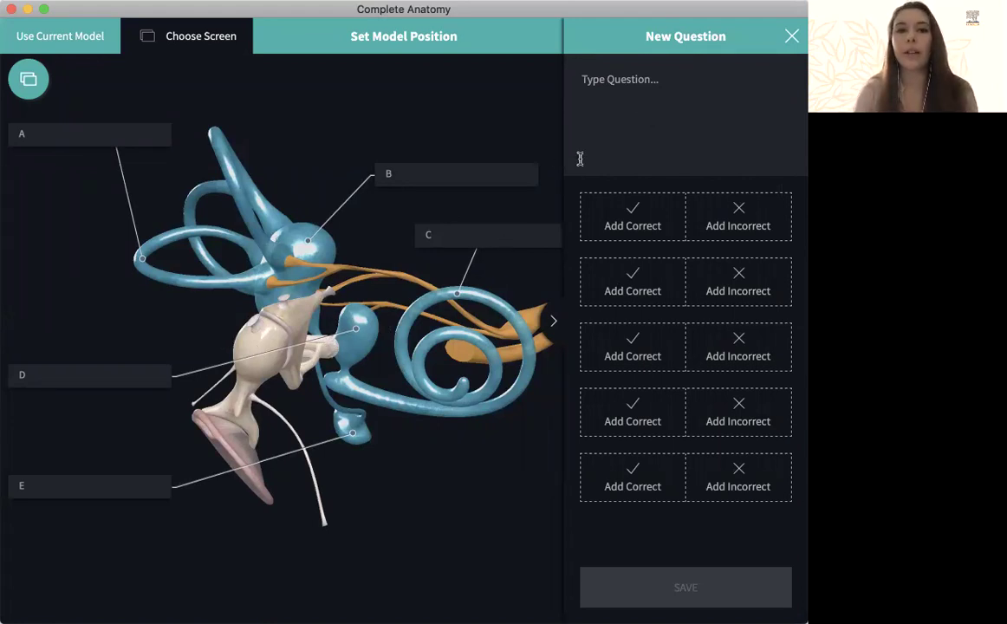
click(645, 118)
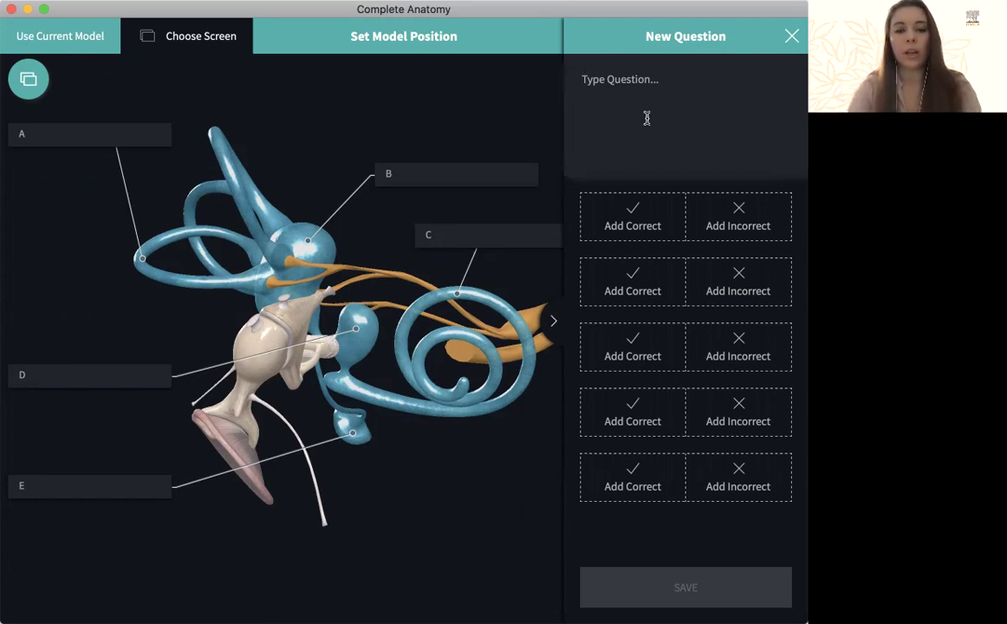
text(What is )
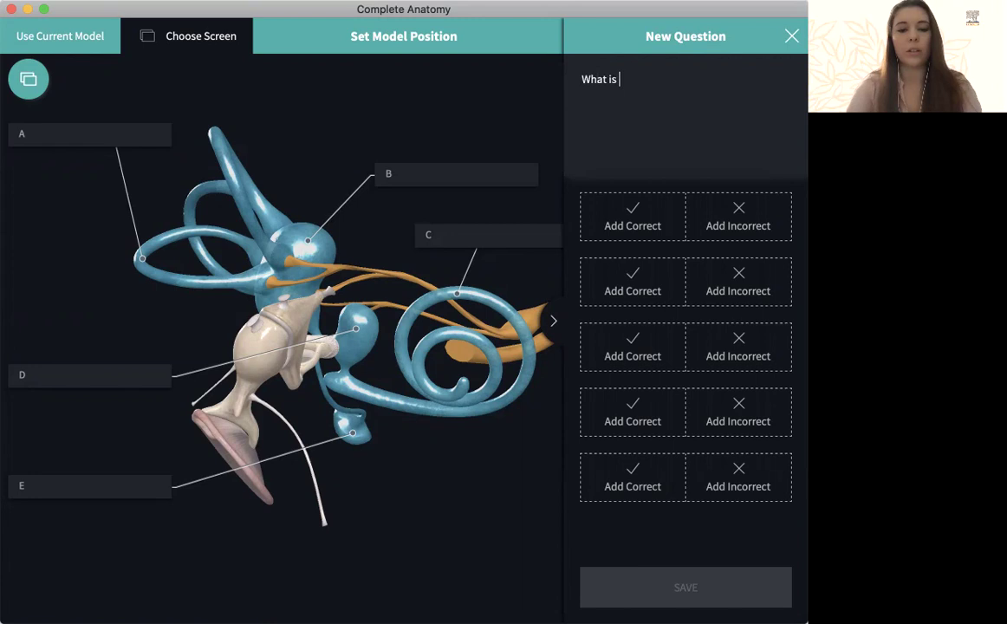
text(structure A)
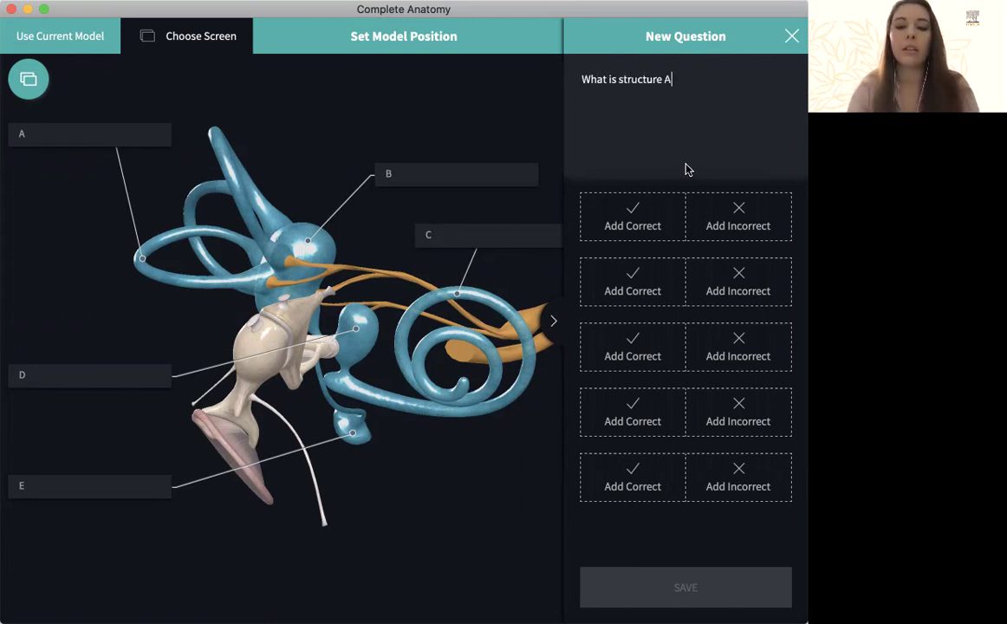
text(?)
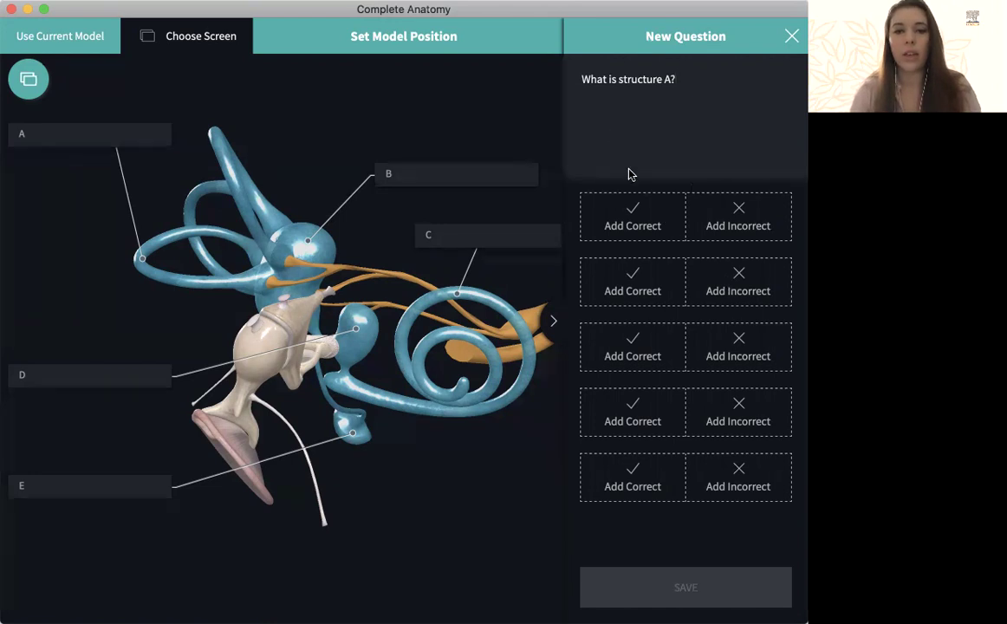
Add the answers Hip (wrong), Ear (correct) and Eye (wrong)
click(715, 229)
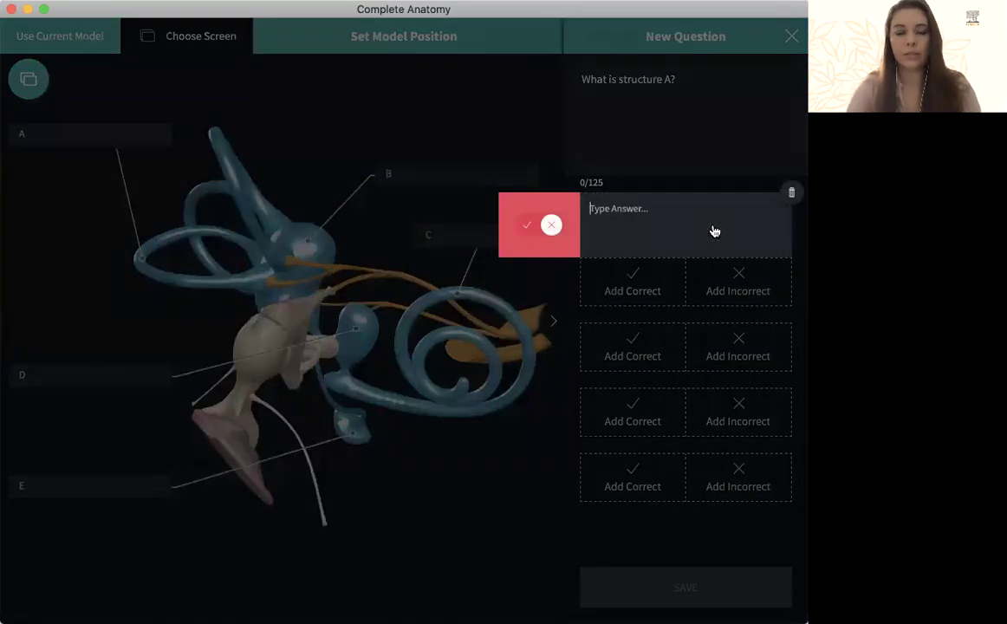
text(Hip)
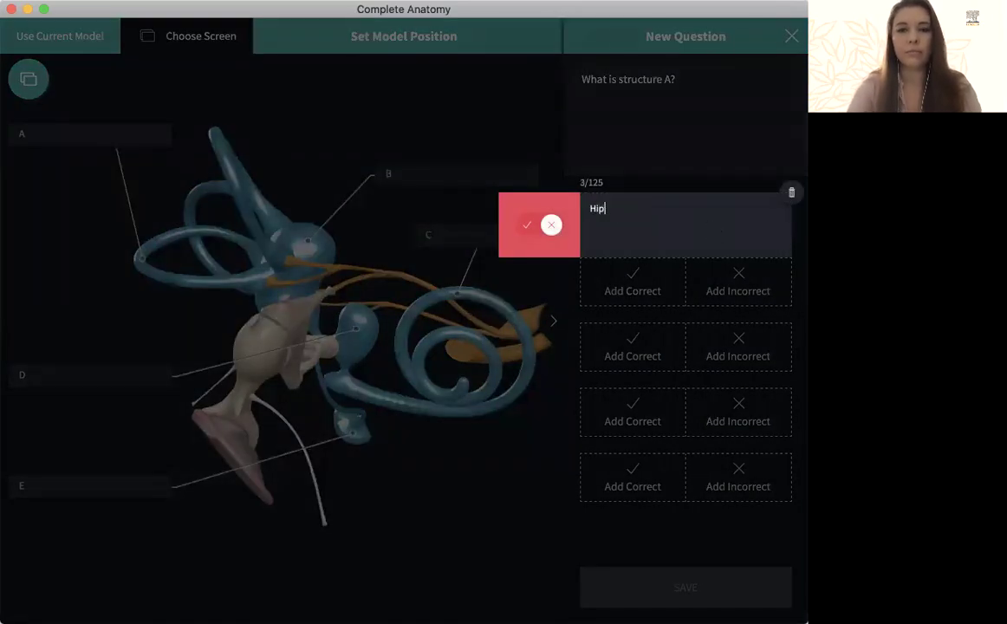
click(661, 291)
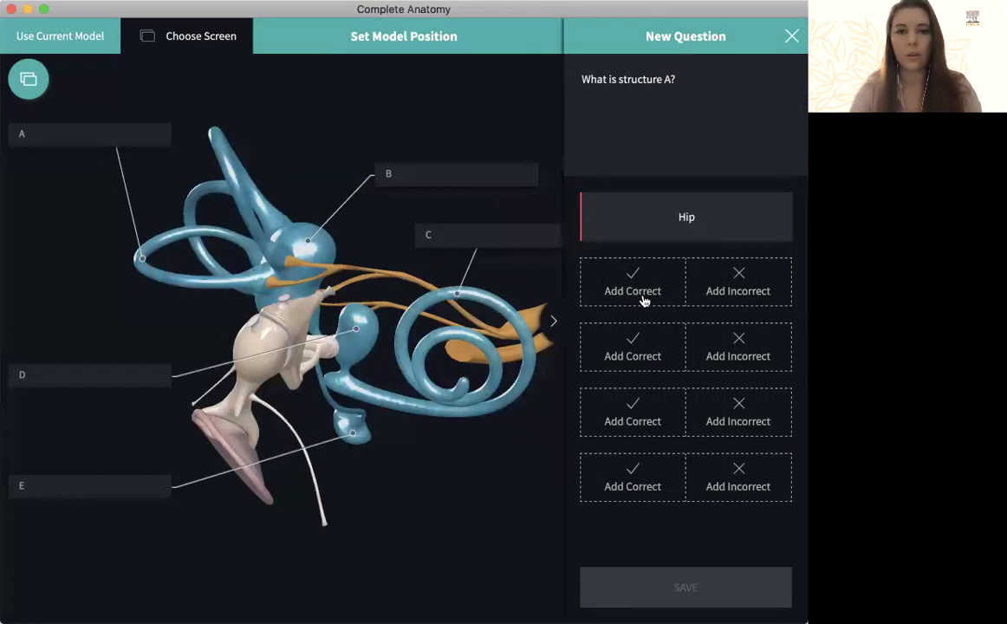
click(651, 299)
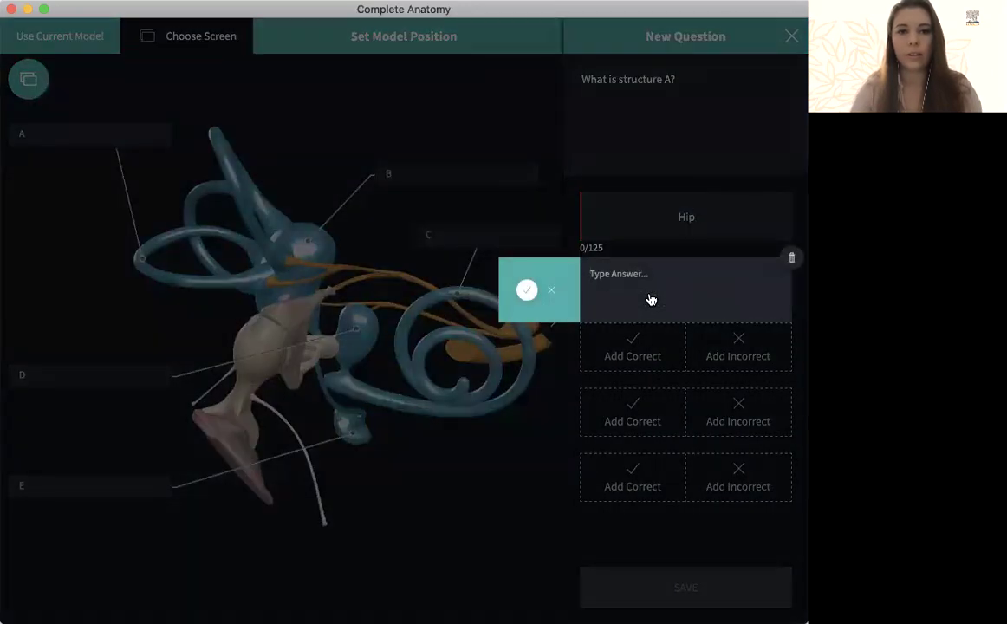
text(Ear)
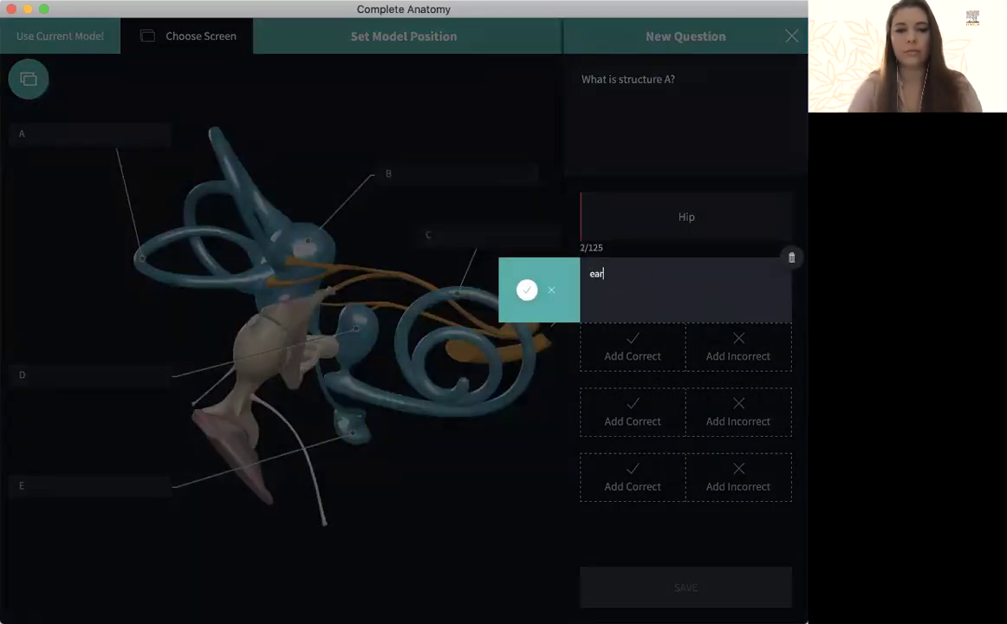
key(Return)
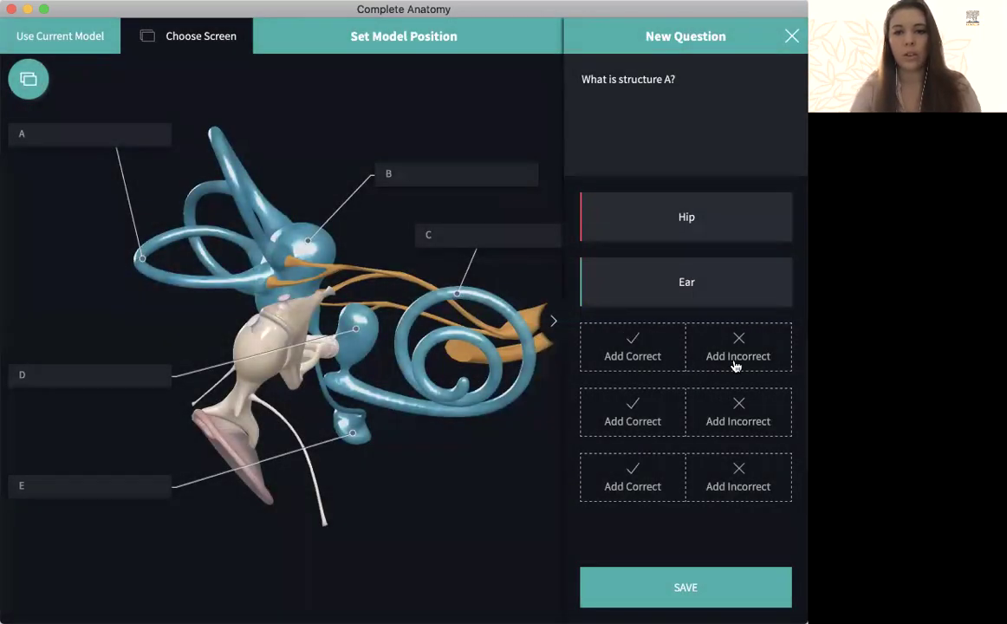
click(733, 356)
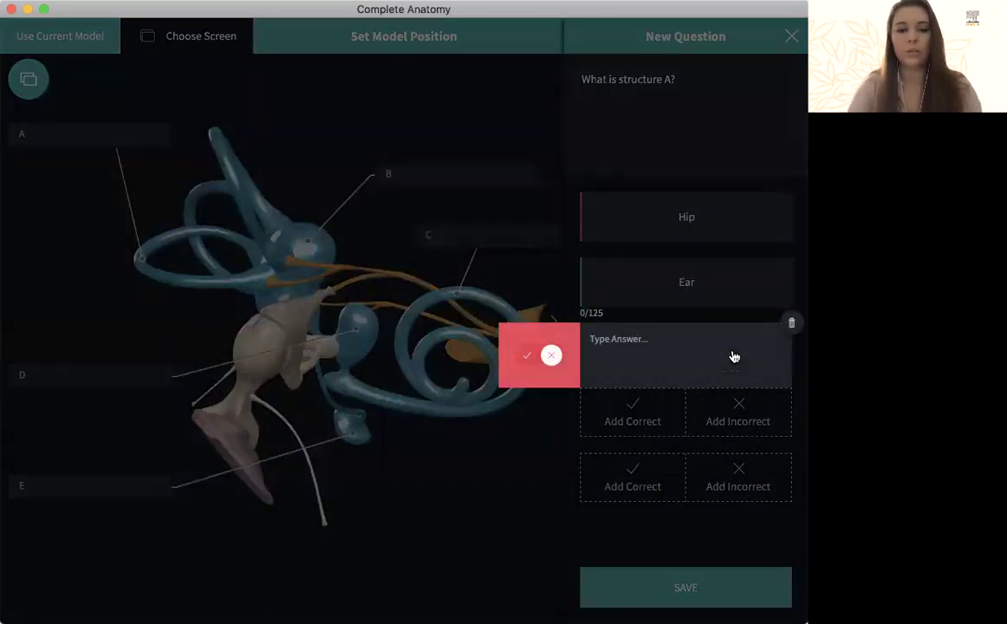
text(eye)
key(Return)
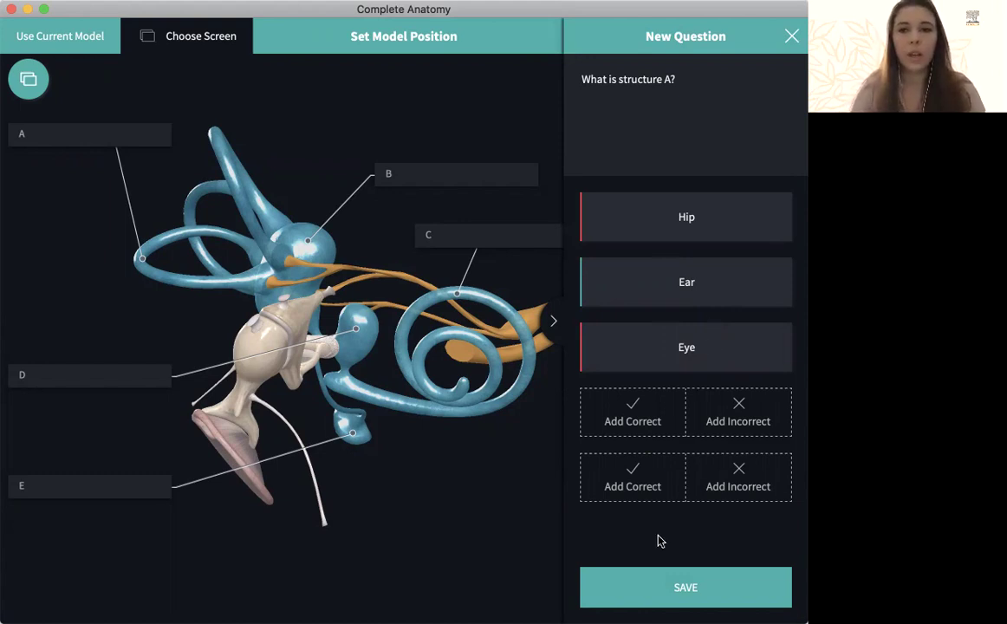
Save 'What is structure A?' to My Questions under Full Body with an adjusted difficulty level
click(689, 593)
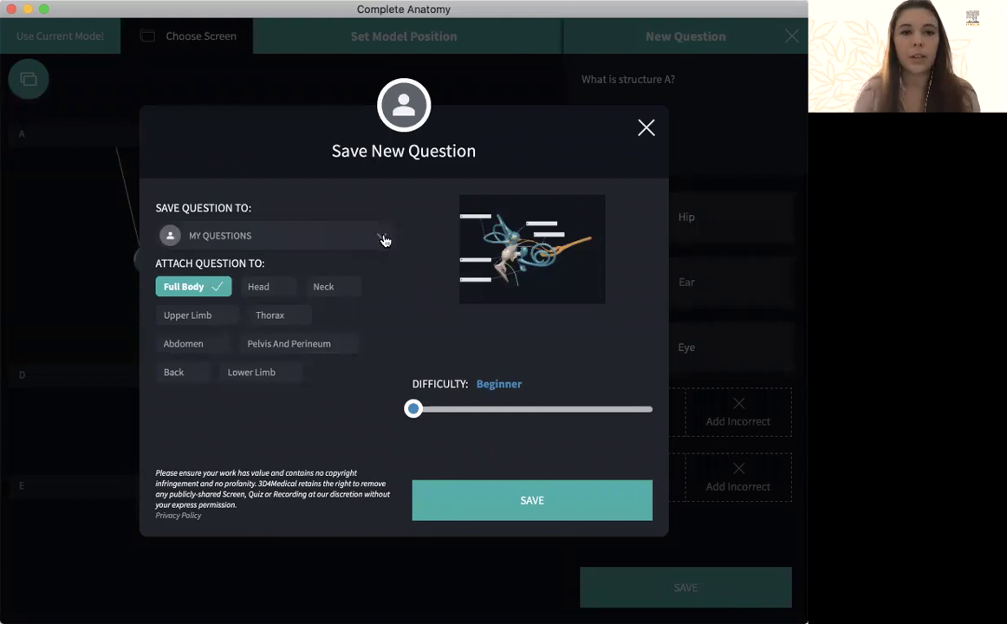
click(383, 238)
scroll(343, 317, down, 5)
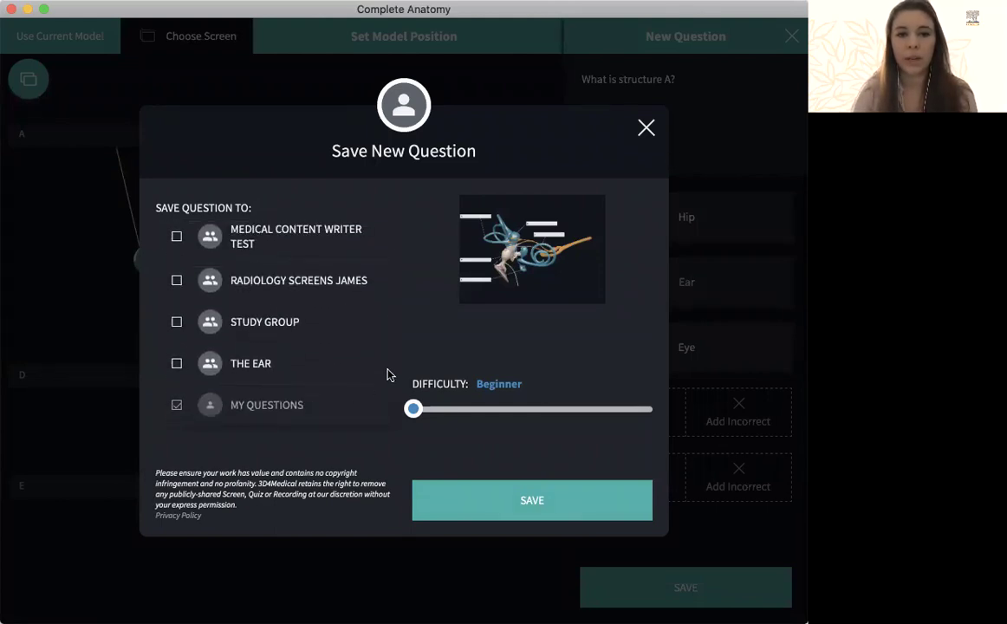
click(406, 345)
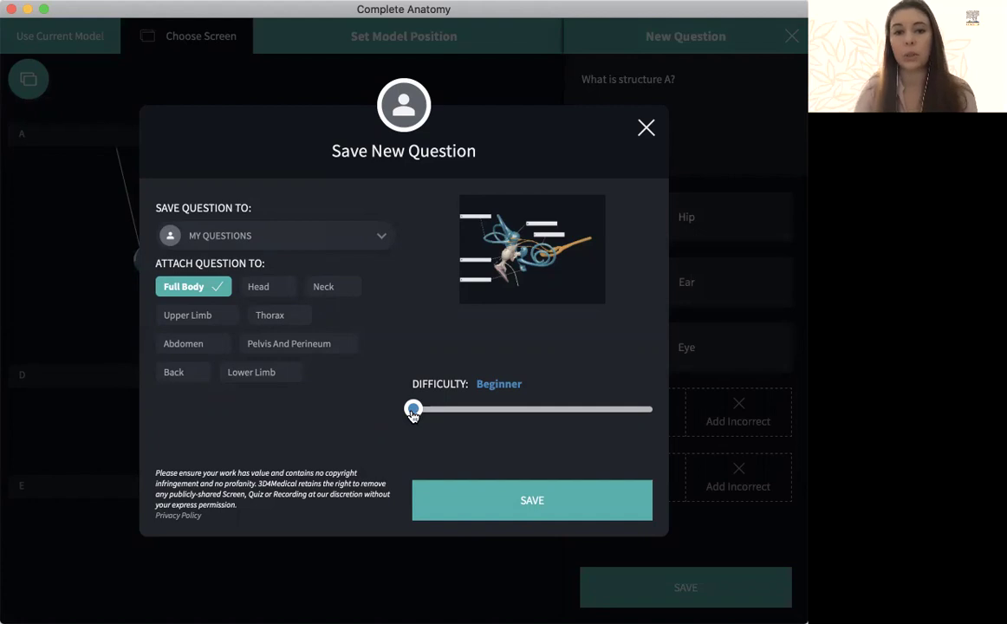
drag(413, 413, 411, 438)
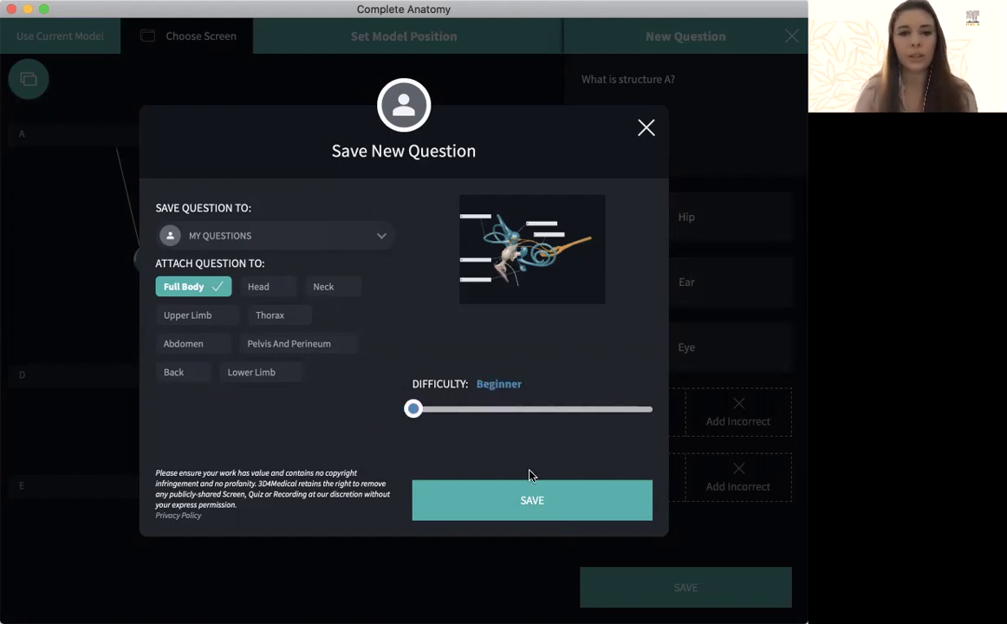
click(532, 504)
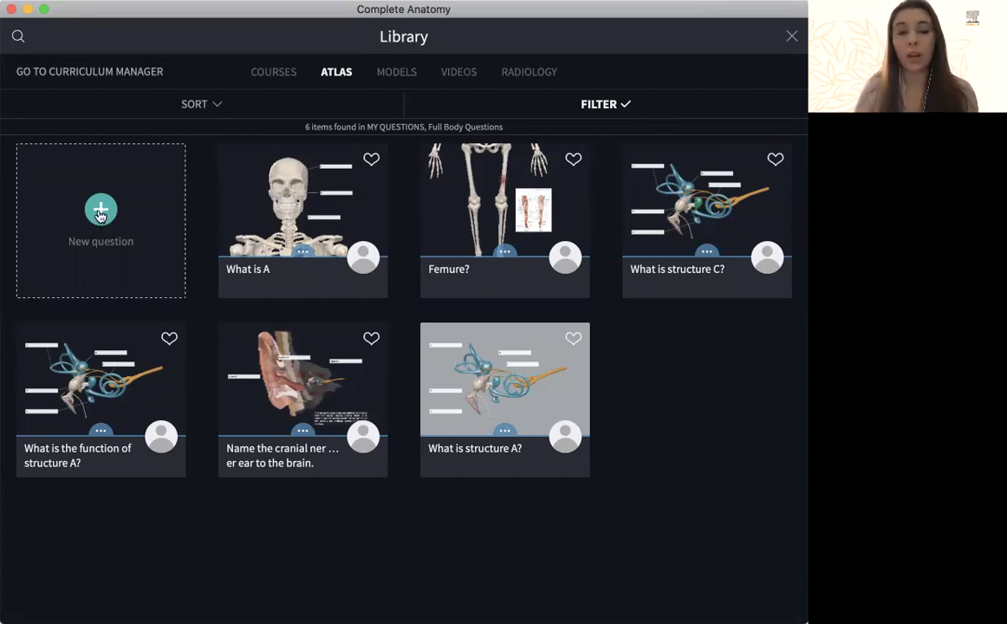
Begin a second new question from the My Questions library view
click(101, 212)
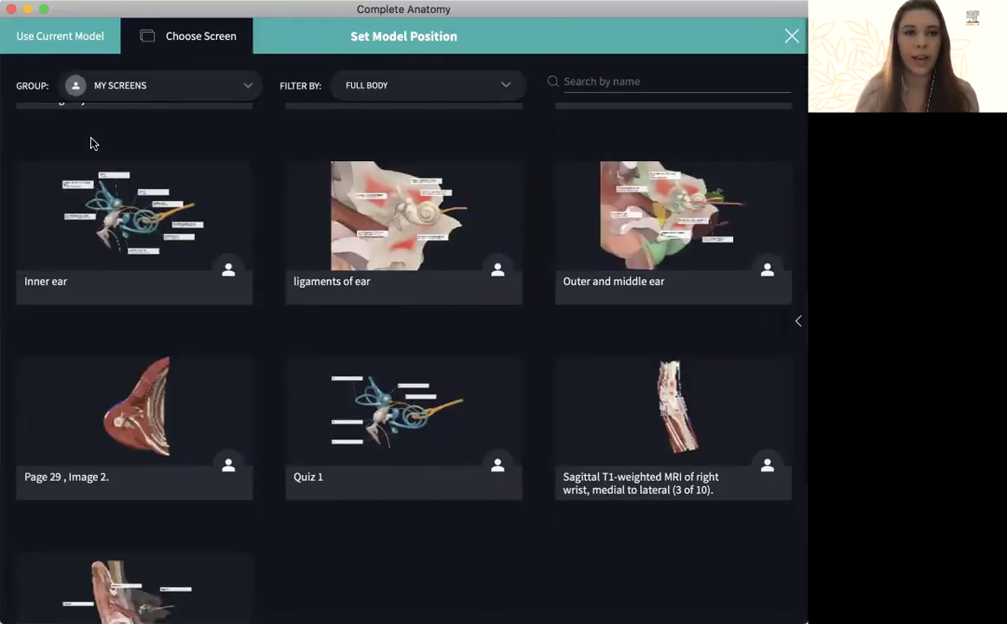
Use the current skeleton model, rotate it toward a frontal view, then discard the question
click(55, 45)
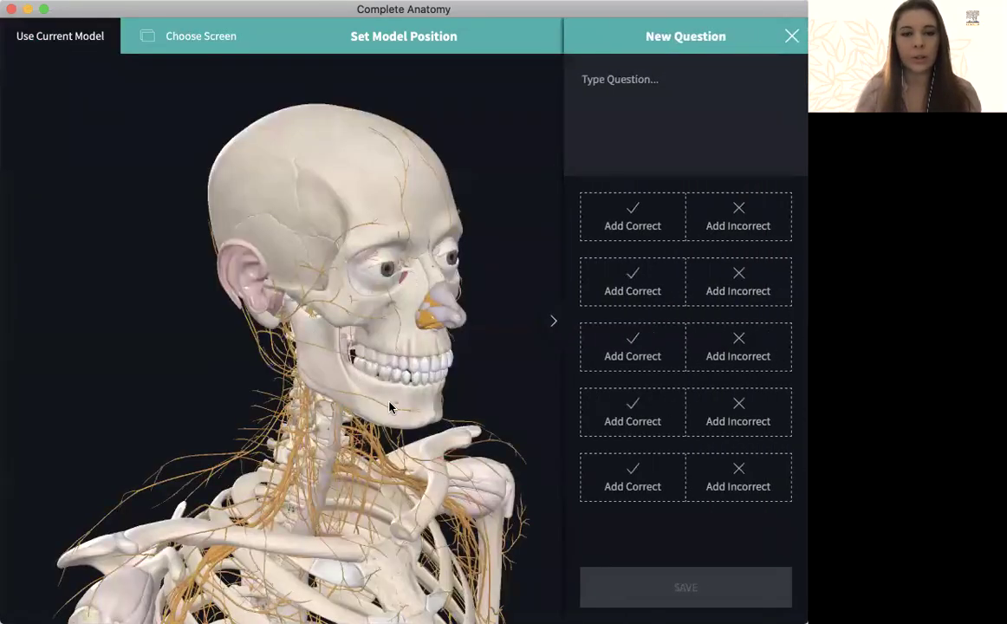
mouse_move(334, 367)
mouse_down()
mouse_move(325, 407)
mouse_move(284, 405)
mouse_move(349, 368)
mouse_move(396, 369)
mouse_move(370, 399)
mouse_move(318, 356)
mouse_up()
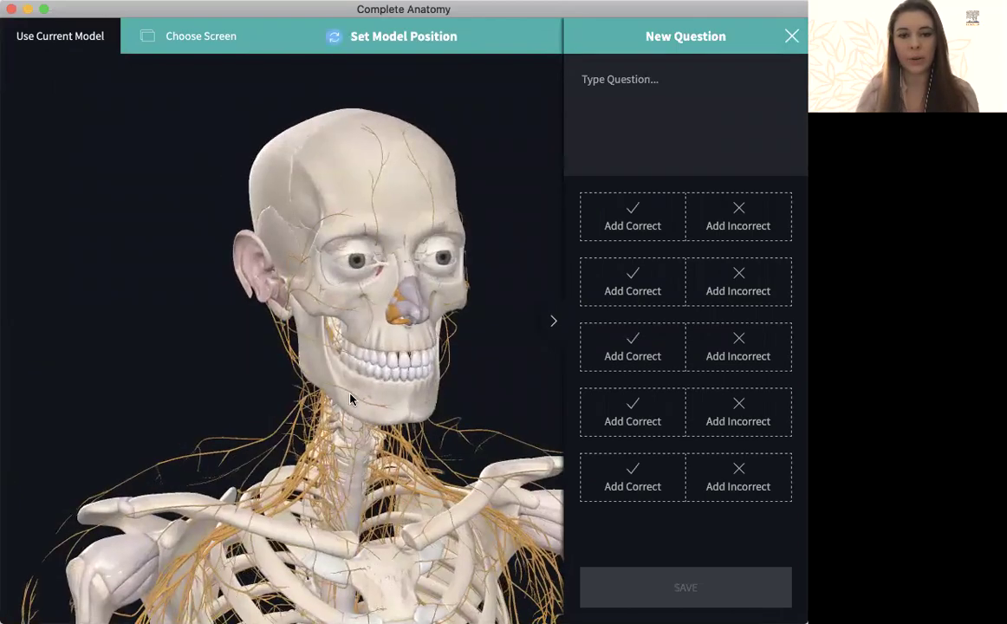
drag(394, 418, 363, 225)
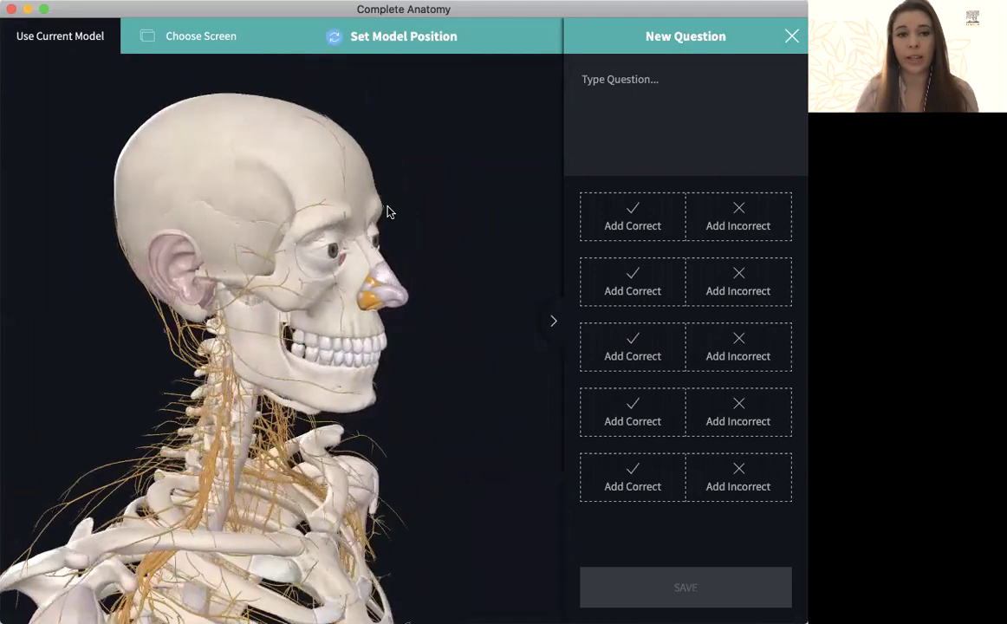
drag(387, 212, 350, 210)
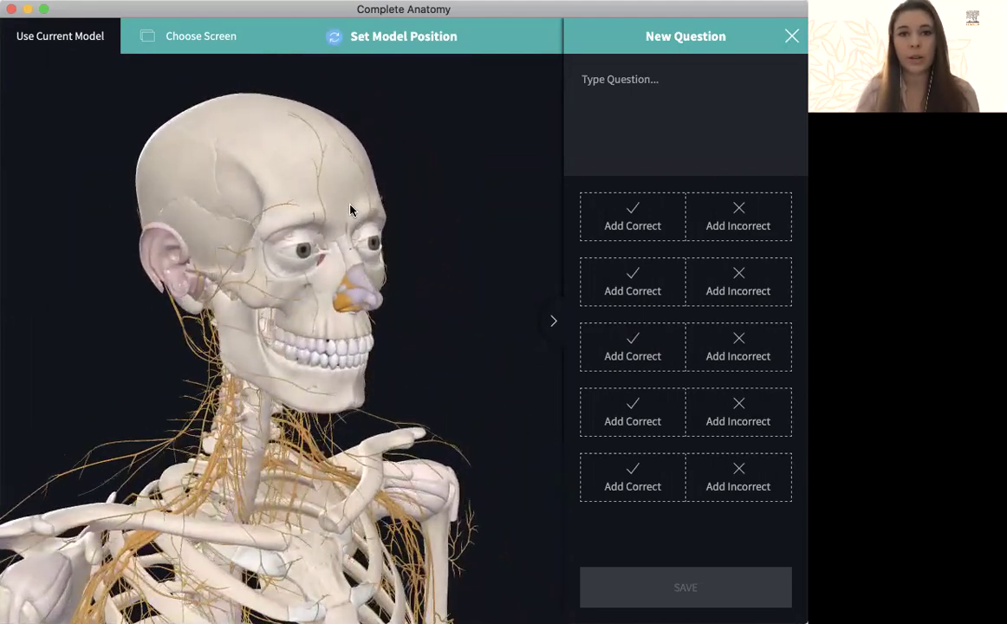
click(673, 106)
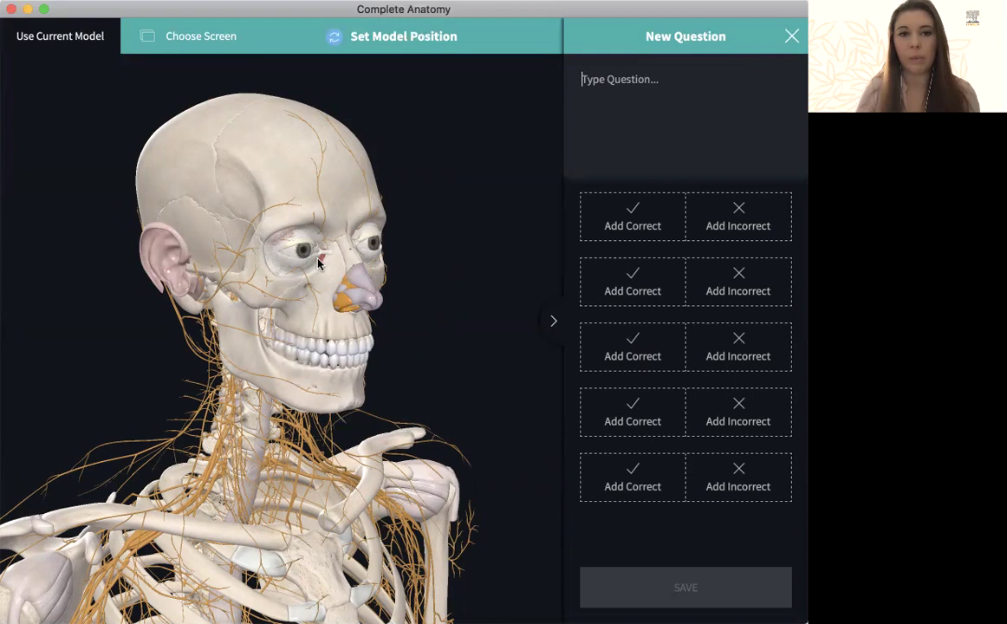
drag(317, 261, 300, 262)
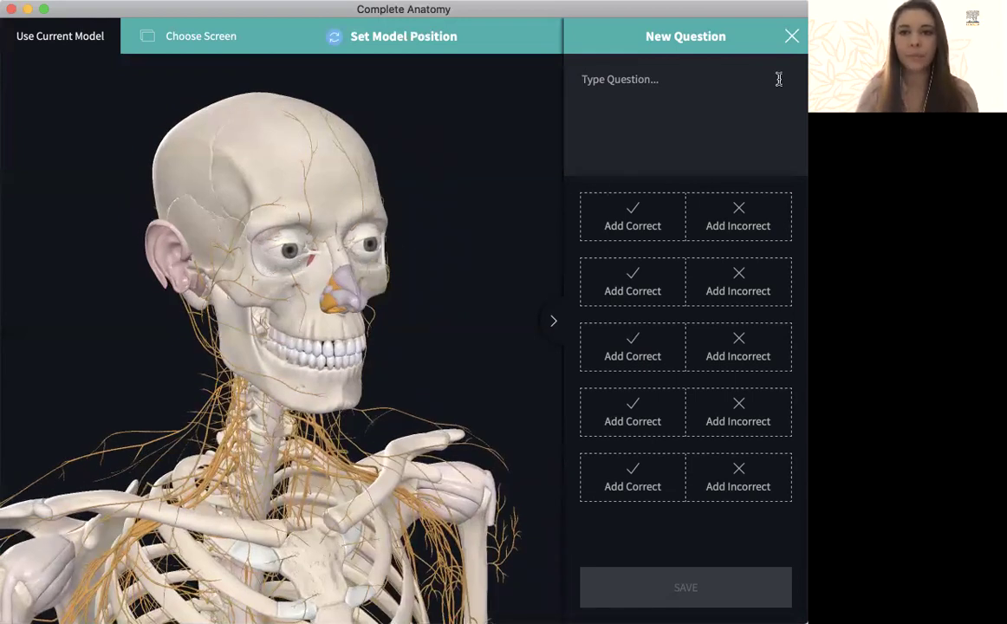
click(792, 35)
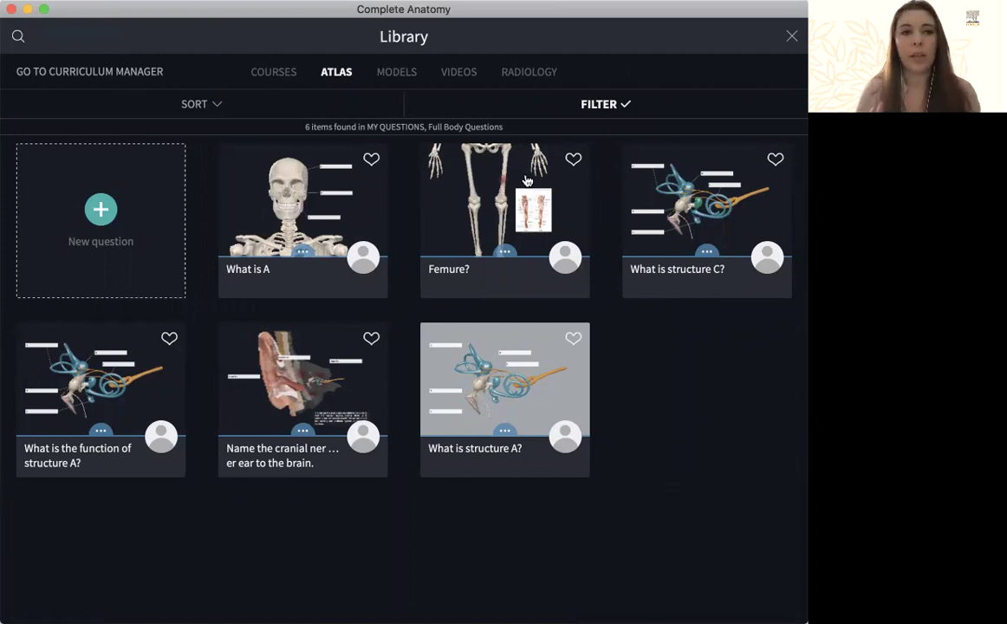
Filter the library to Quizzes, listing the four saved Full Body quizzes in My Quizzes
click(473, 107)
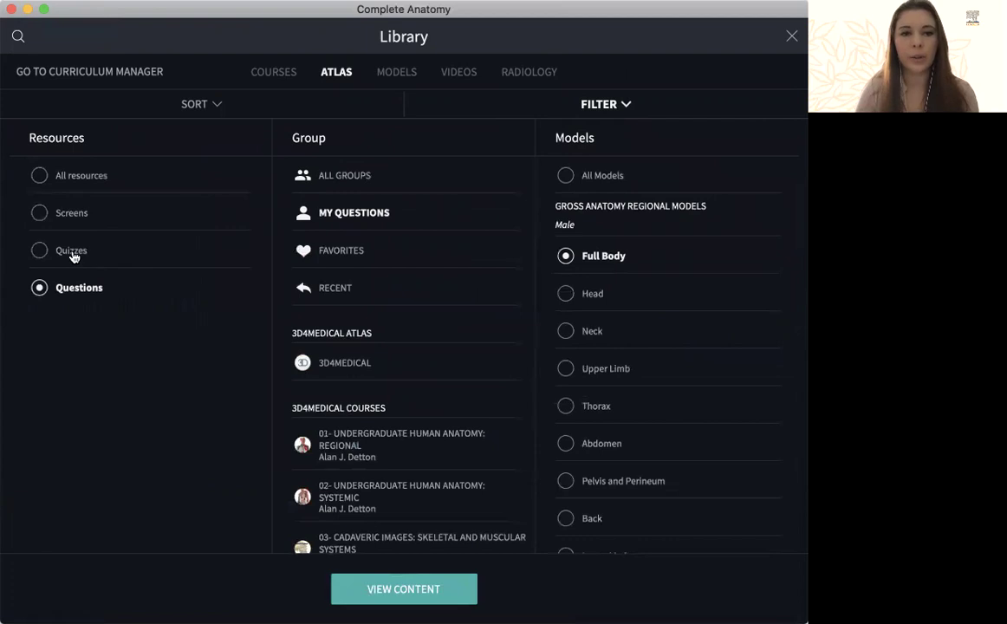
click(74, 251)
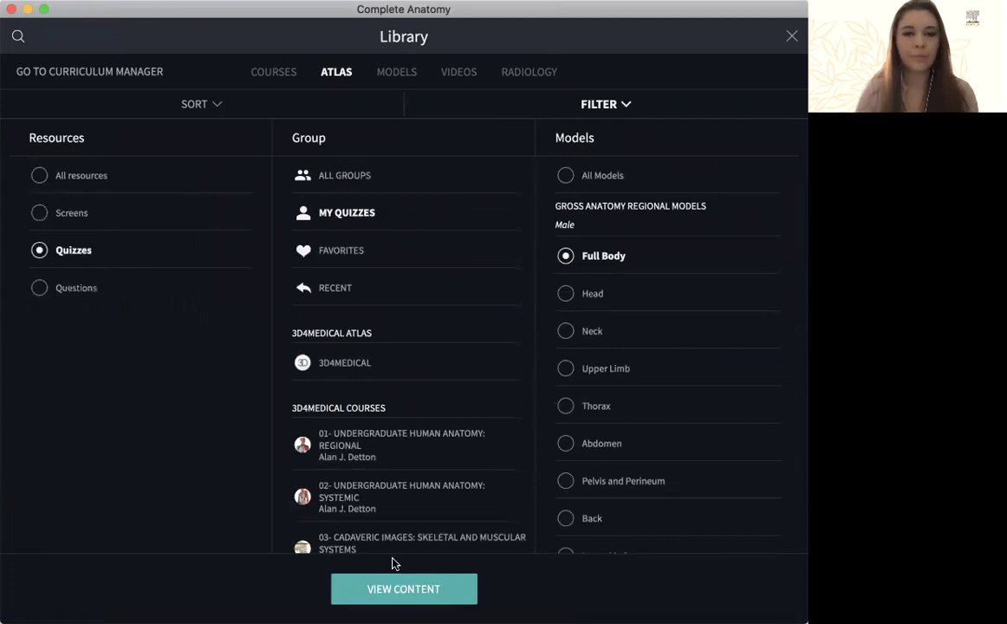
click(447, 593)
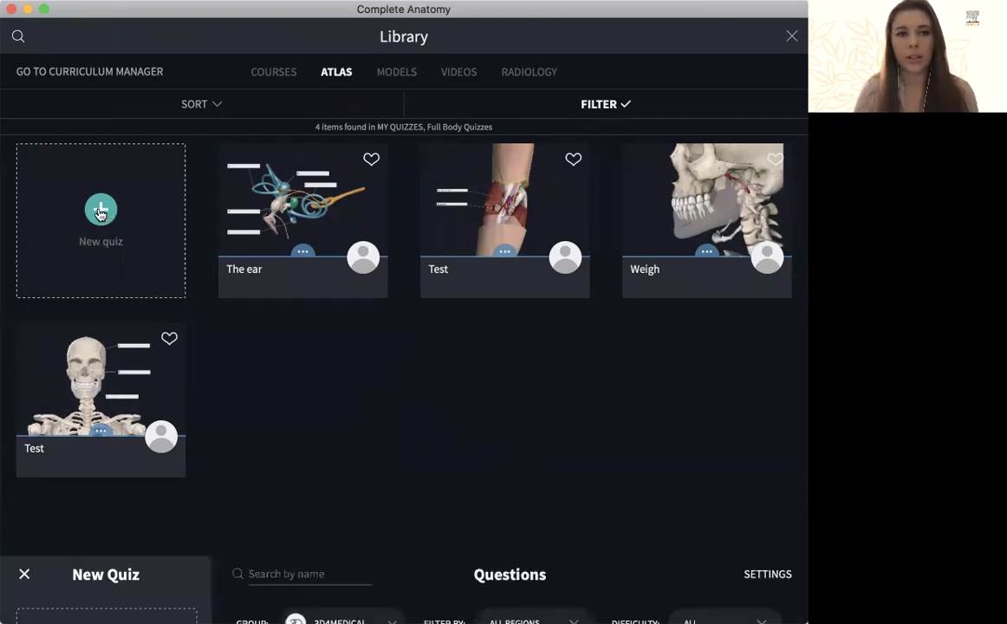
Start a new quiz and scroll through the premade 3D4MEDICAL questions grid
click(101, 212)
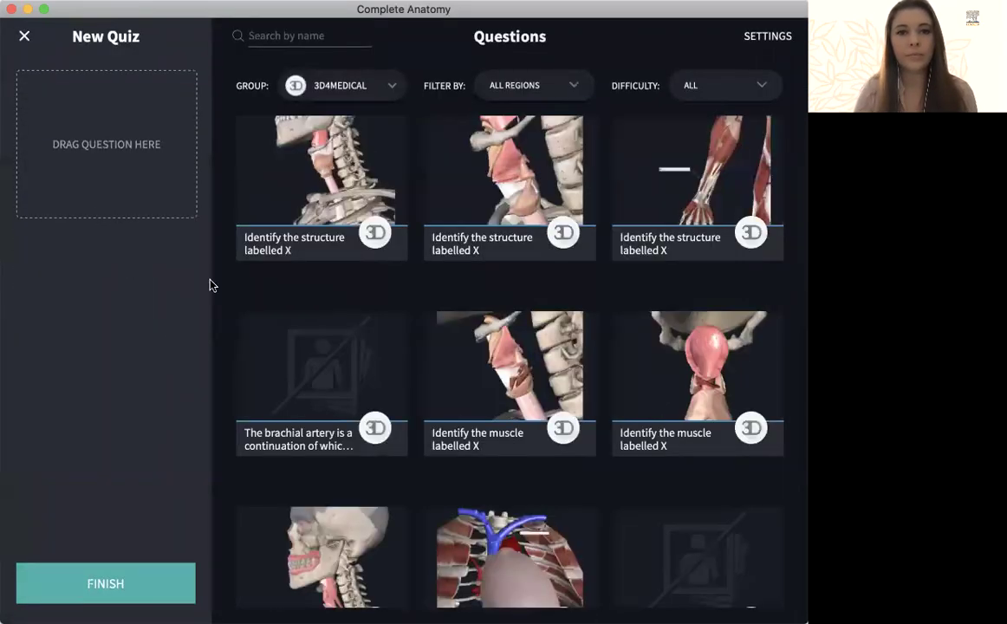
scroll(520, 292, down, 2)
scroll(520, 292, down, 10)
scroll(520, 292, up, 3)
scroll(521, 292, up, 5)
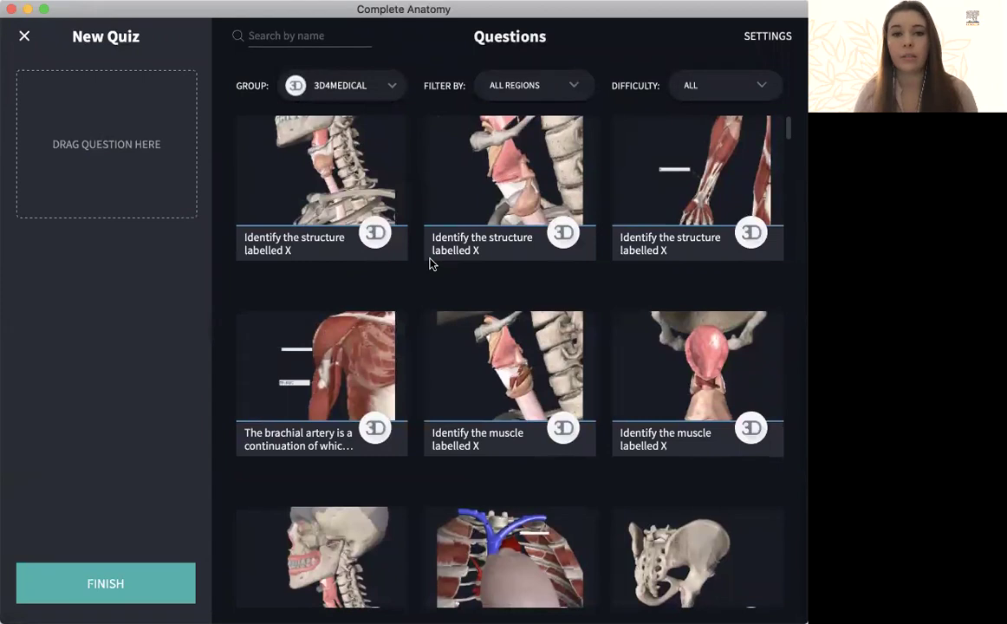
scroll(432, 263, down, 1)
scroll(432, 264, down, 5)
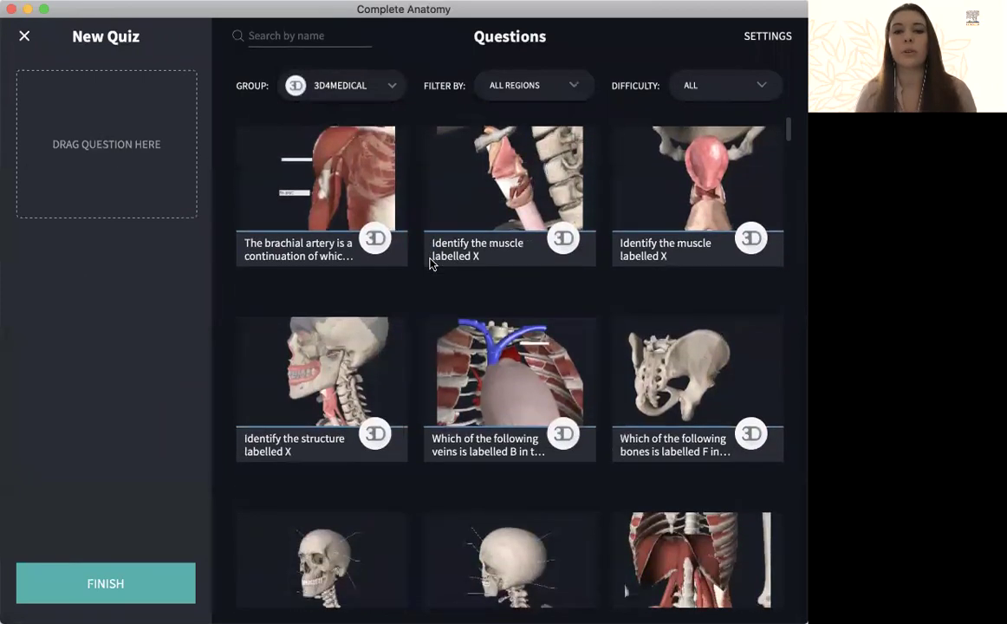
Switch the question browser's group to My Questions
scroll(432, 263, down, 5)
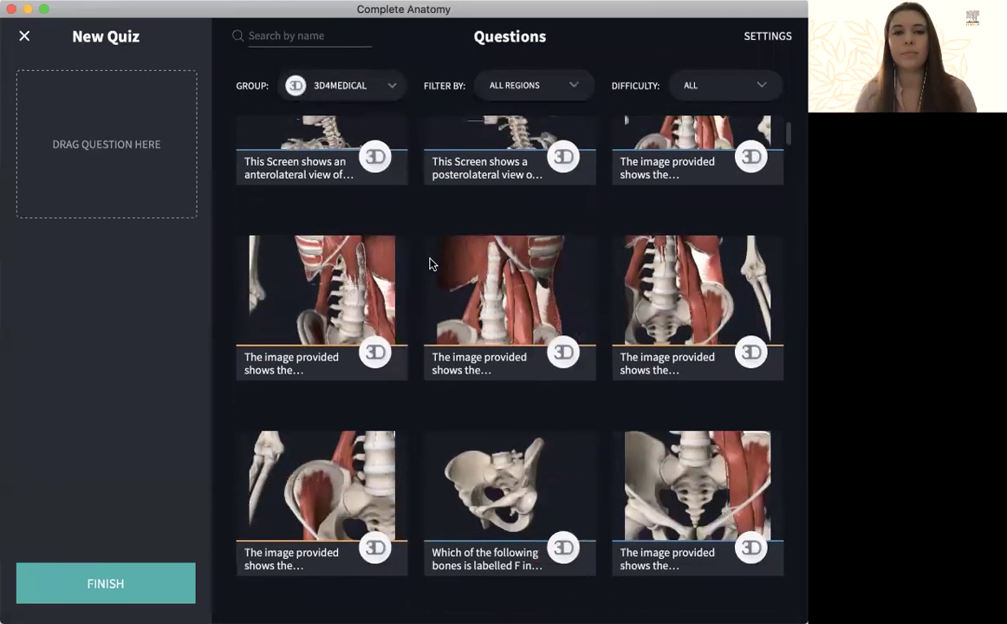
click(391, 85)
scroll(400, 238, down, 5)
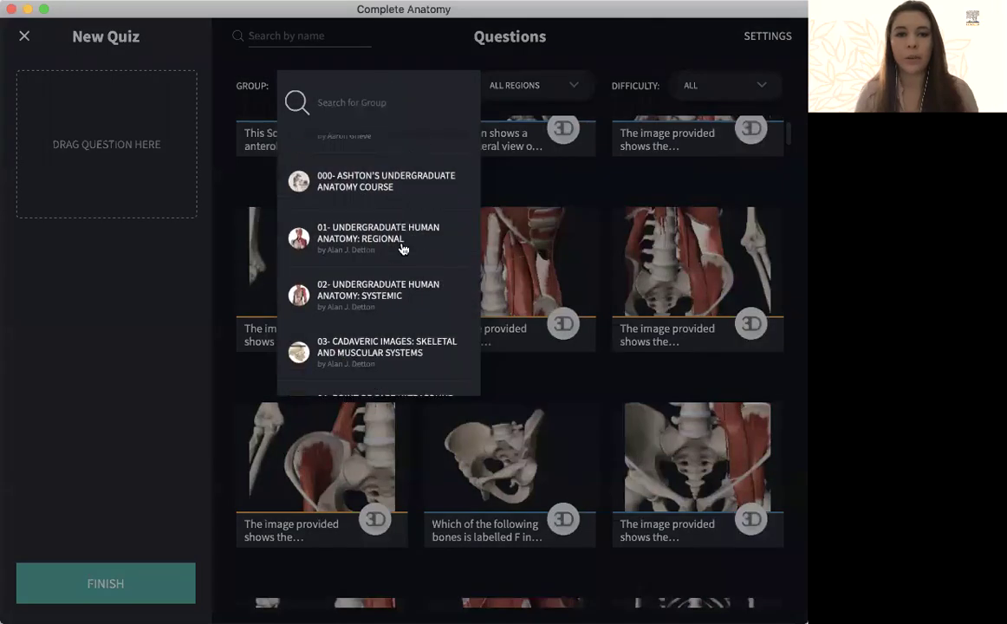
scroll(401, 248, down, 10)
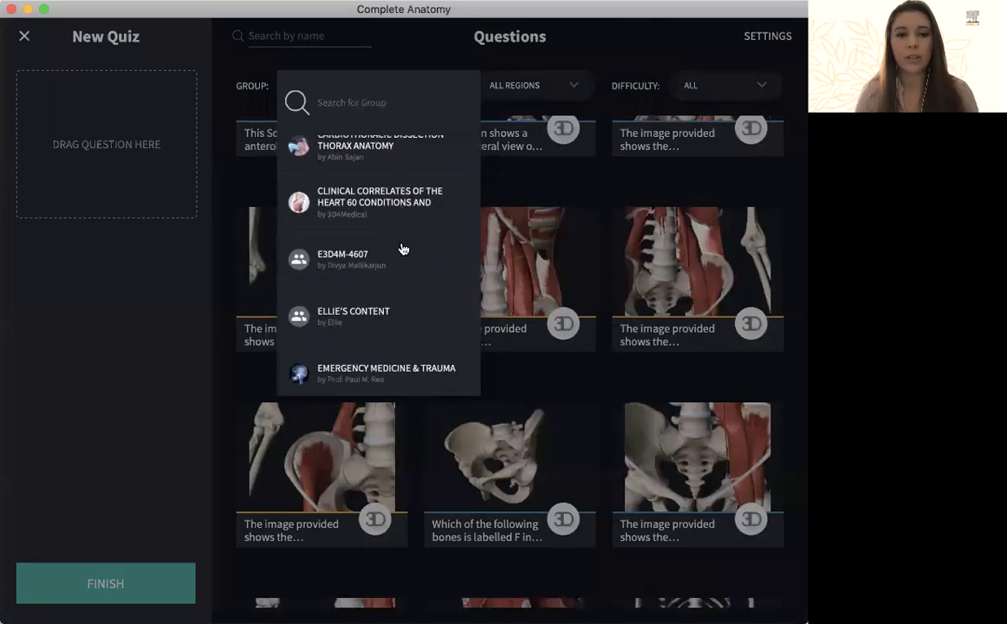
scroll(400, 247, down, 10)
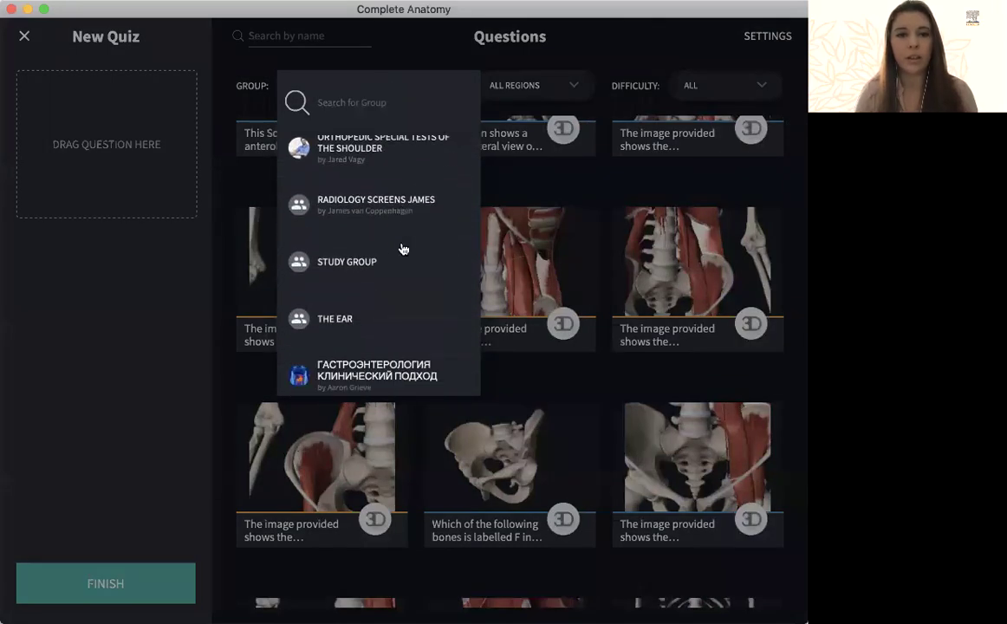
click(365, 370)
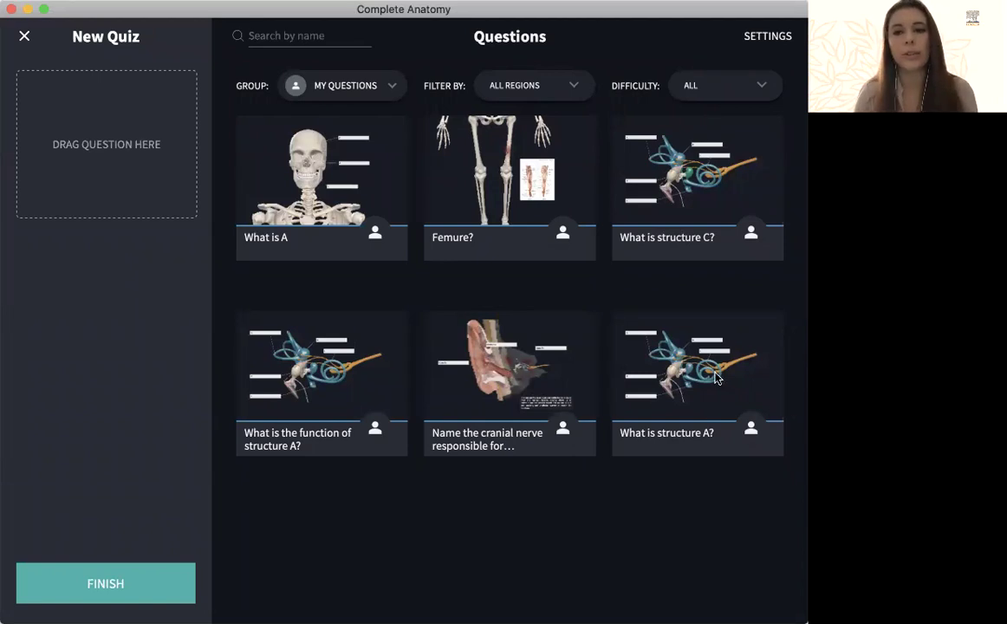
Add What is structure A?, the cranial nerve question and Femure? as quiz items 1–3
drag(652, 345, 117, 164)
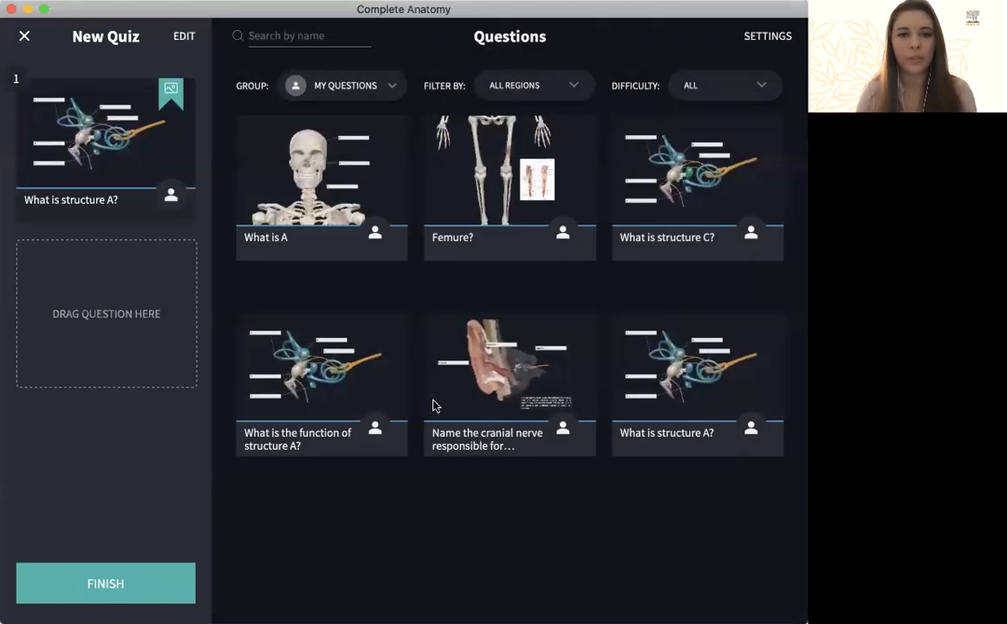
drag(520, 356, 130, 302)
drag(496, 184, 79, 460)
Add 3D4MEDICAL's 'Identify the structure labelled X' and brachial artery questions as items 4 and 5, then finish
click(389, 88)
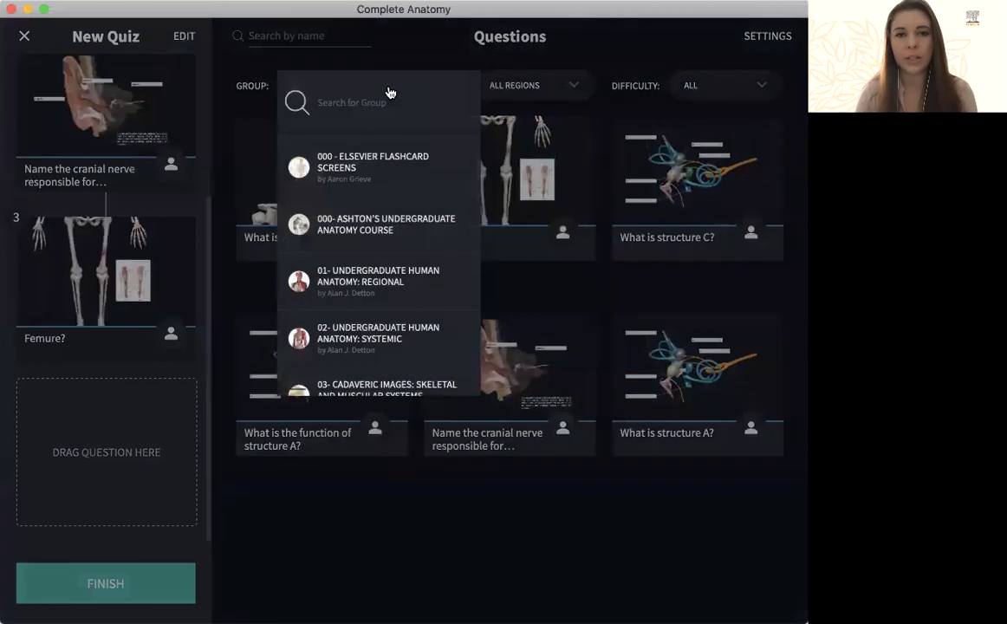
scroll(383, 249, down, 5)
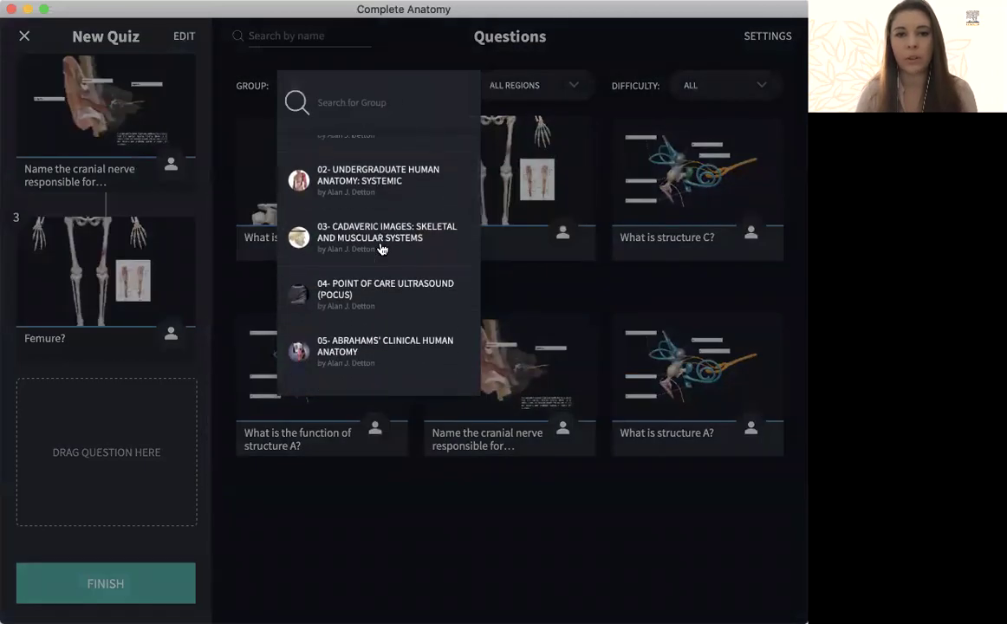
click(392, 261)
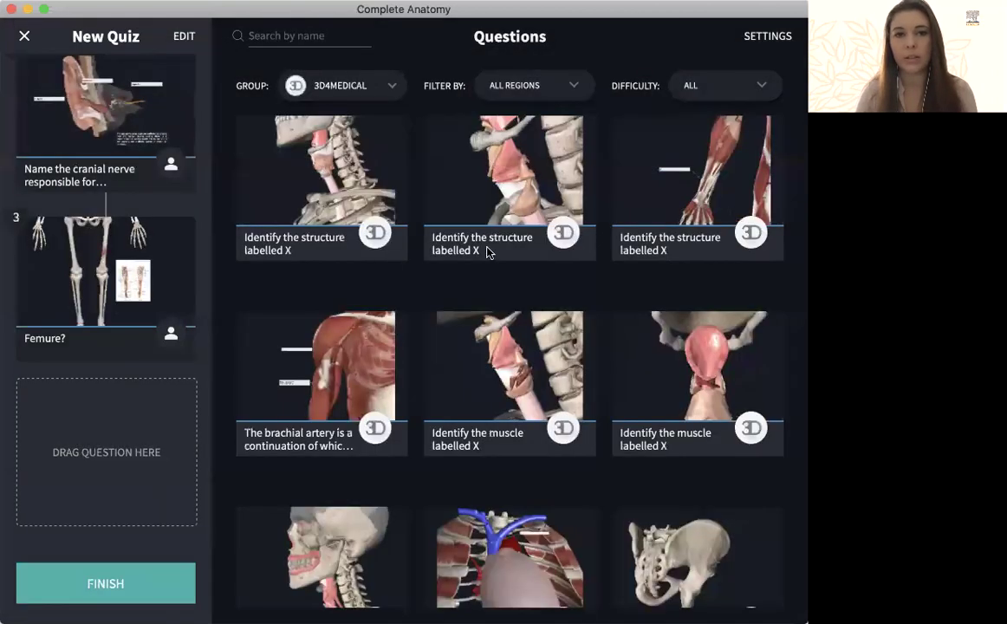
drag(530, 256, 110, 469)
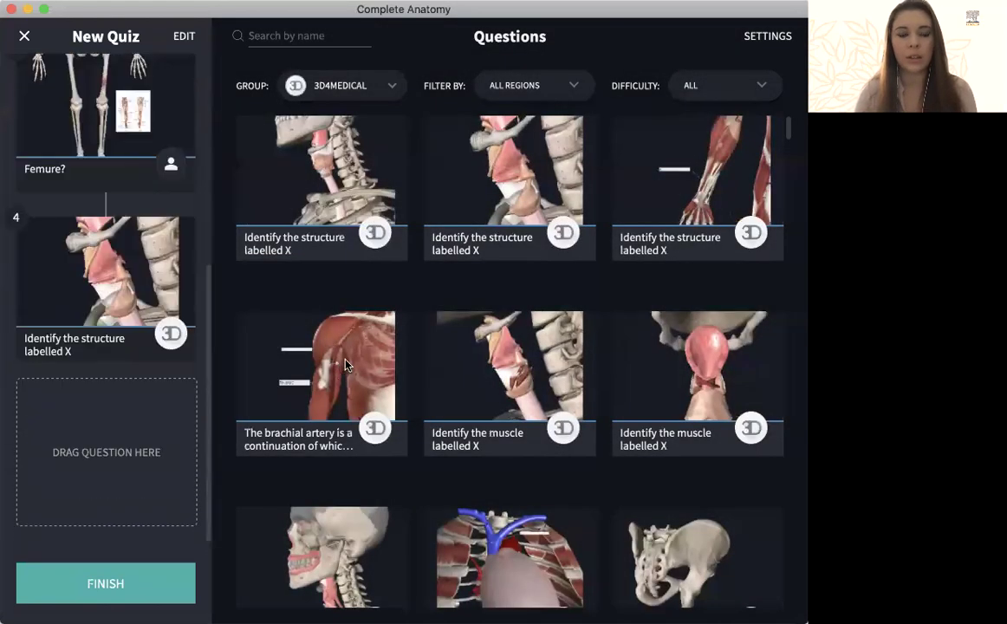
drag(313, 326, 97, 451)
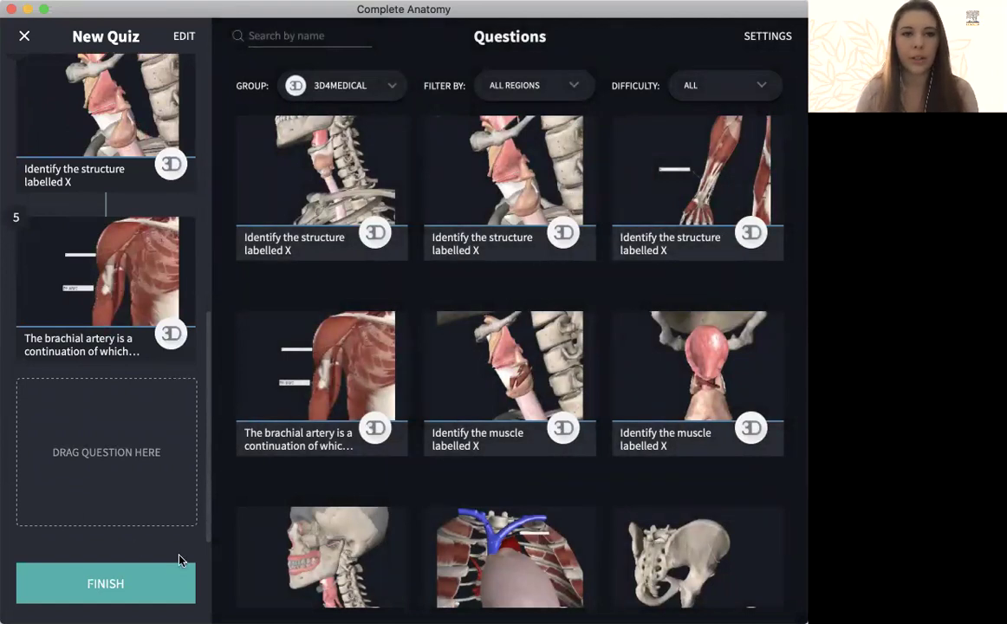
click(132, 594)
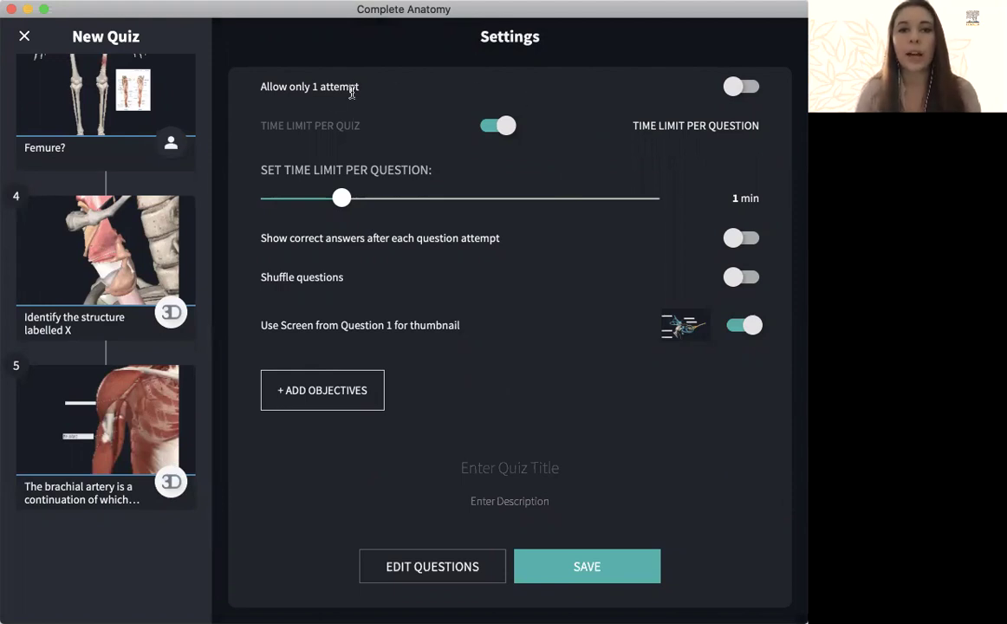
Keep attempts unrestricted and set a 1 min time limit per question
click(740, 89)
click(426, 395)
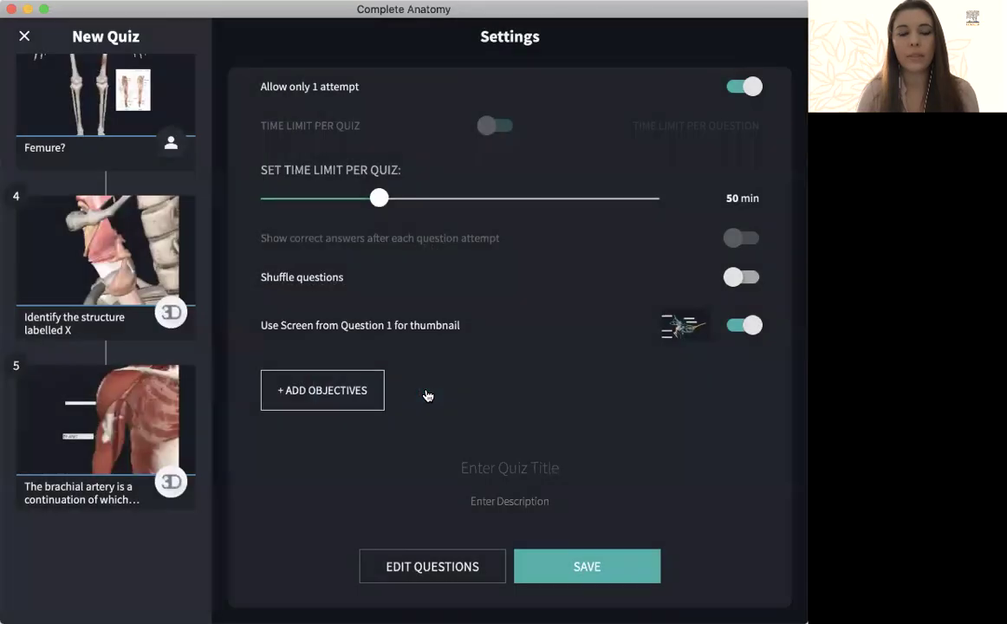
click(751, 89)
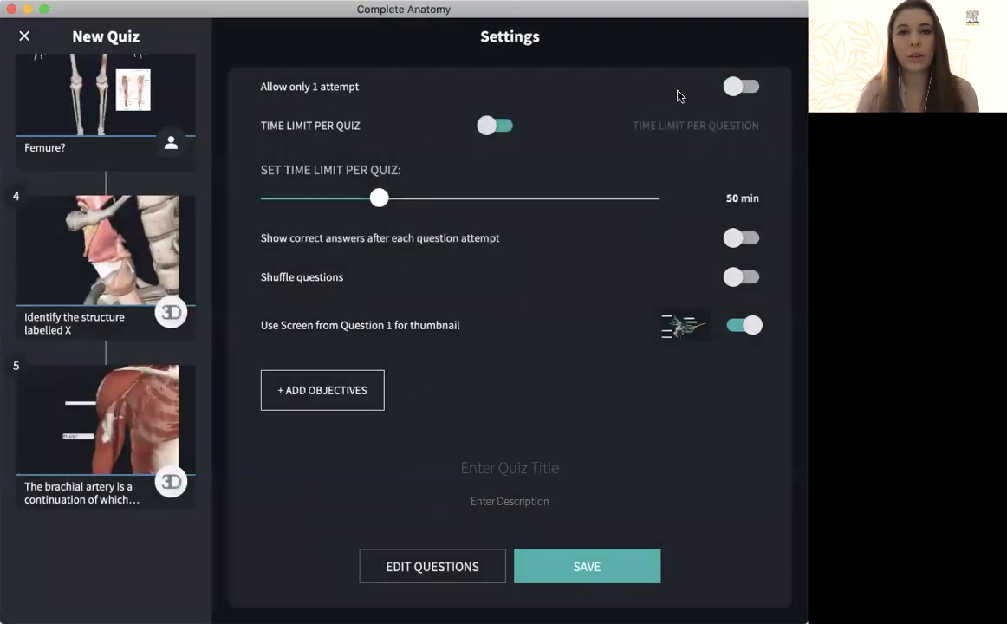
click(496, 129)
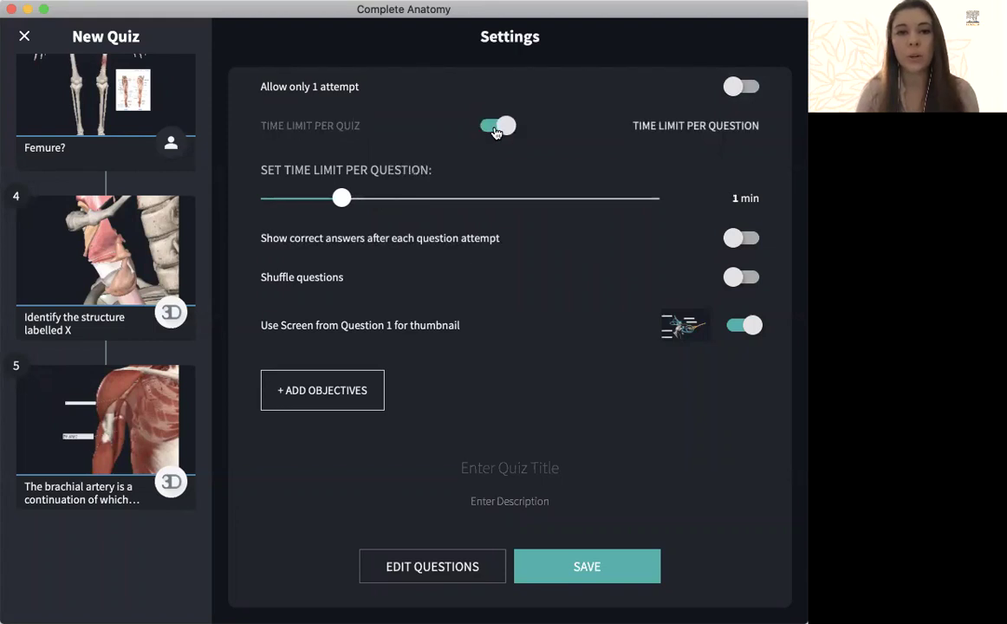
click(507, 130)
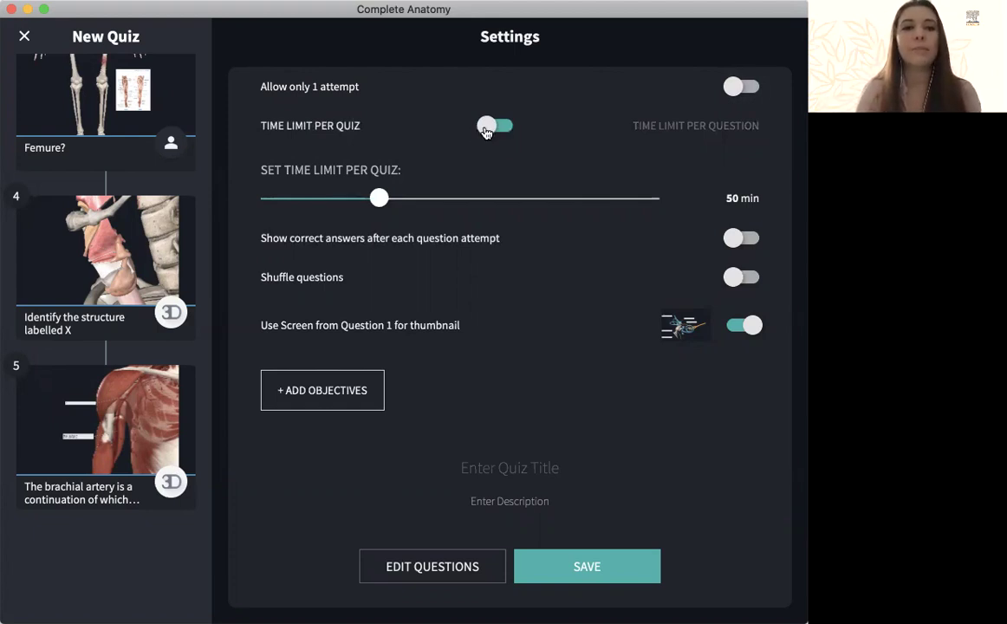
click(486, 129)
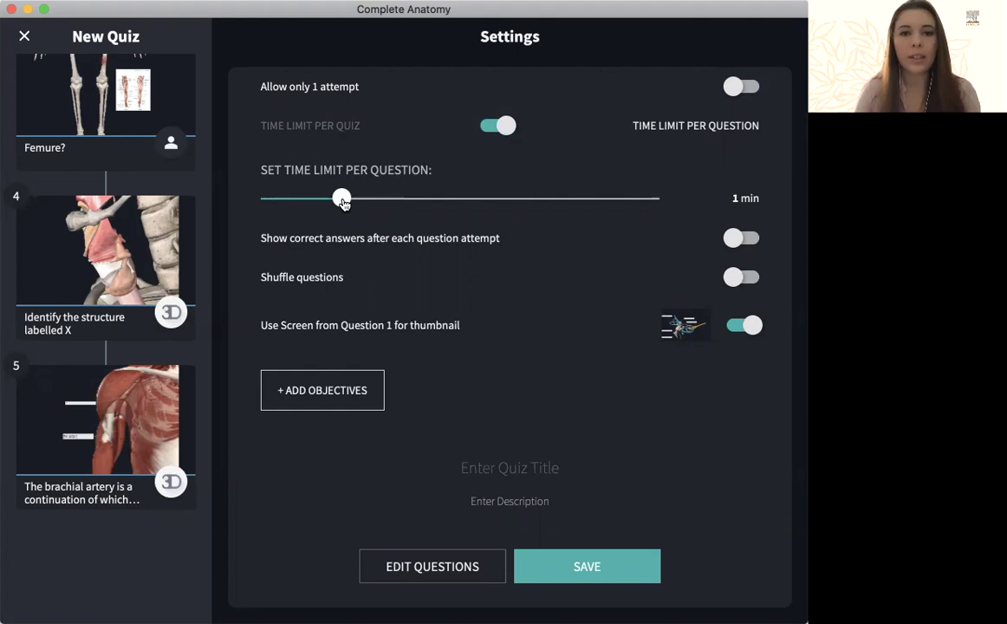
mouse_move(343, 202)
mouse_down()
mouse_move(428, 204)
mouse_move(322, 199)
mouse_move(338, 212)
mouse_up()
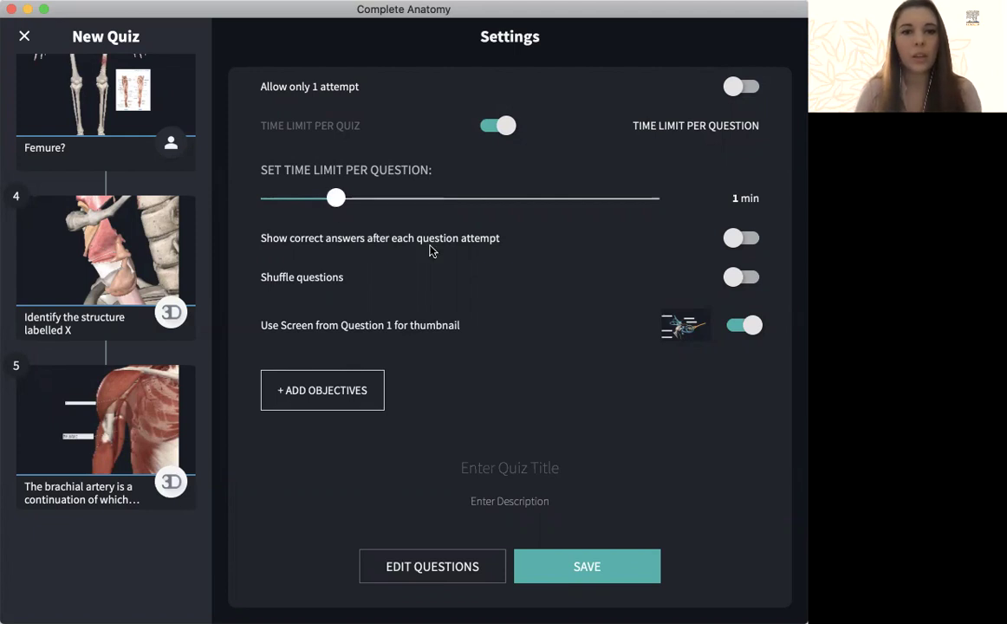
Turn on Show correct answers and Shuffle questions, and add objective fields
click(735, 239)
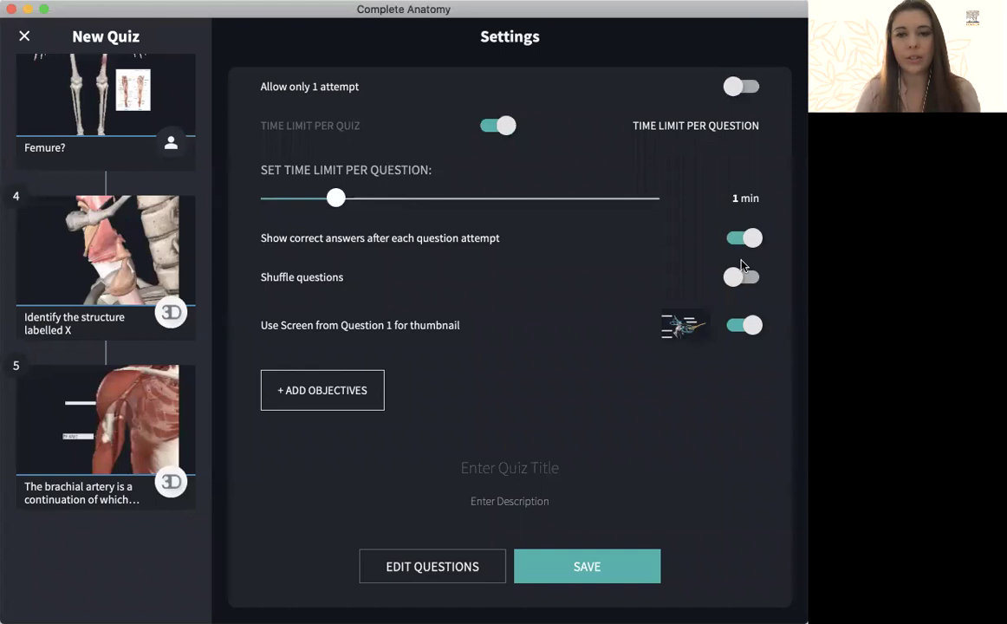
click(738, 277)
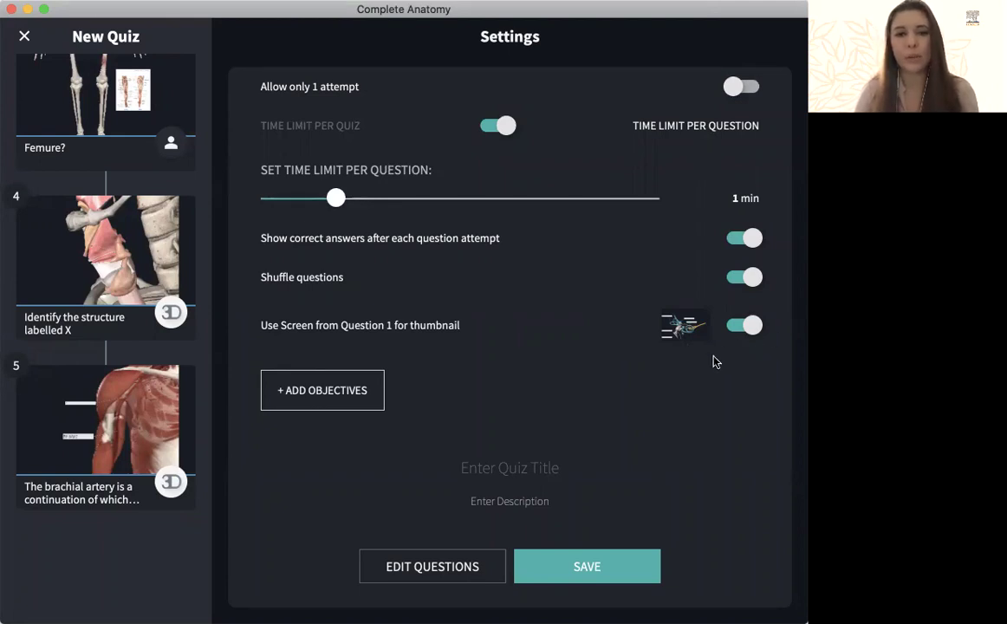
click(347, 396)
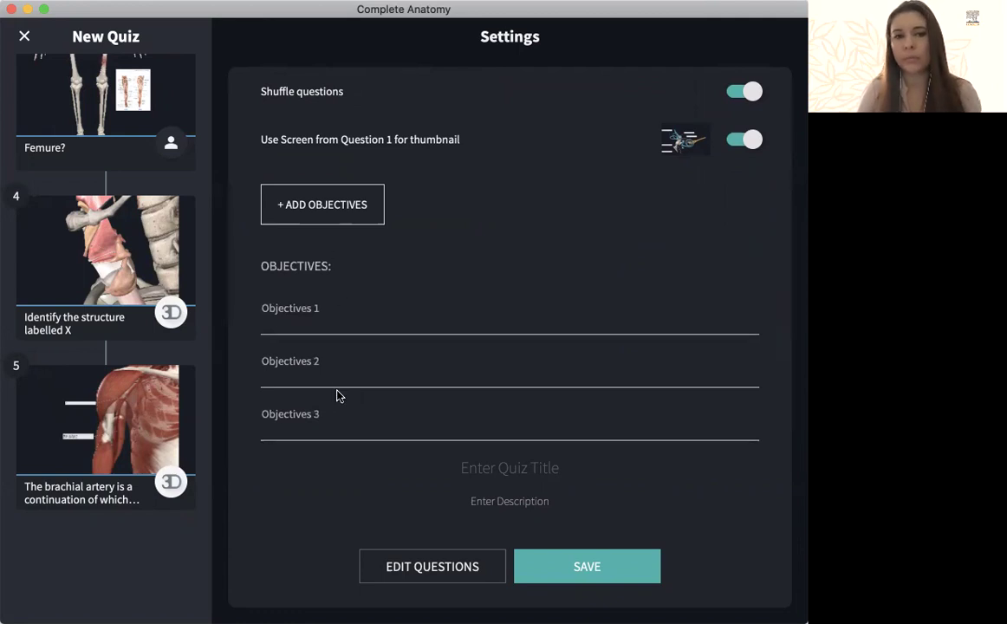
Enter 'Test Quiz' as the title, then bring up the Save New Quiz dialog
click(479, 468)
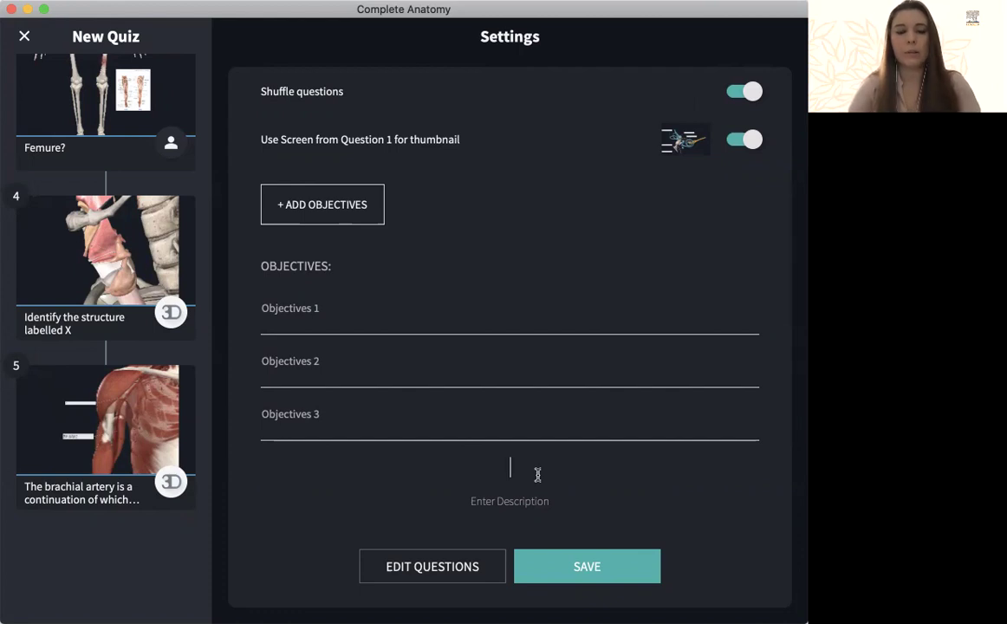
text(Test Quiz)
click(553, 502)
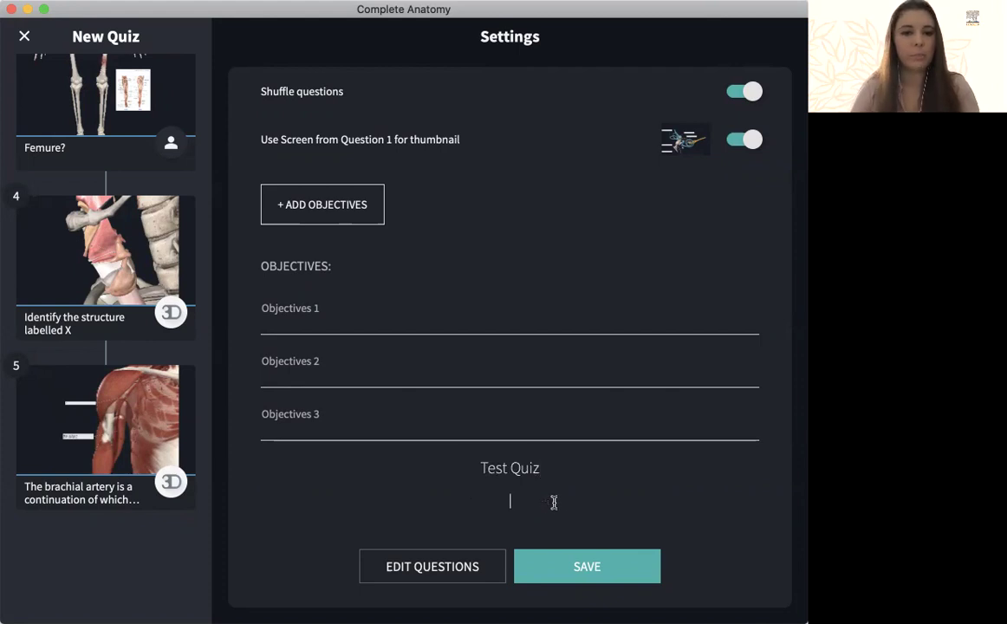
click(587, 568)
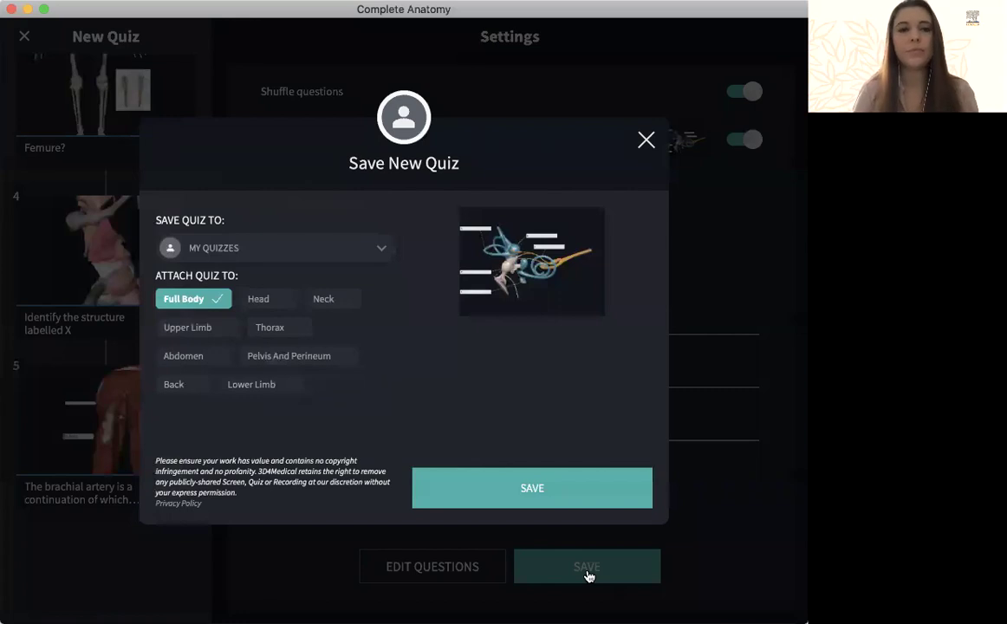
Check the save destinations, keep My Quizzes selected, and save Test Quiz under Full Body
click(382, 253)
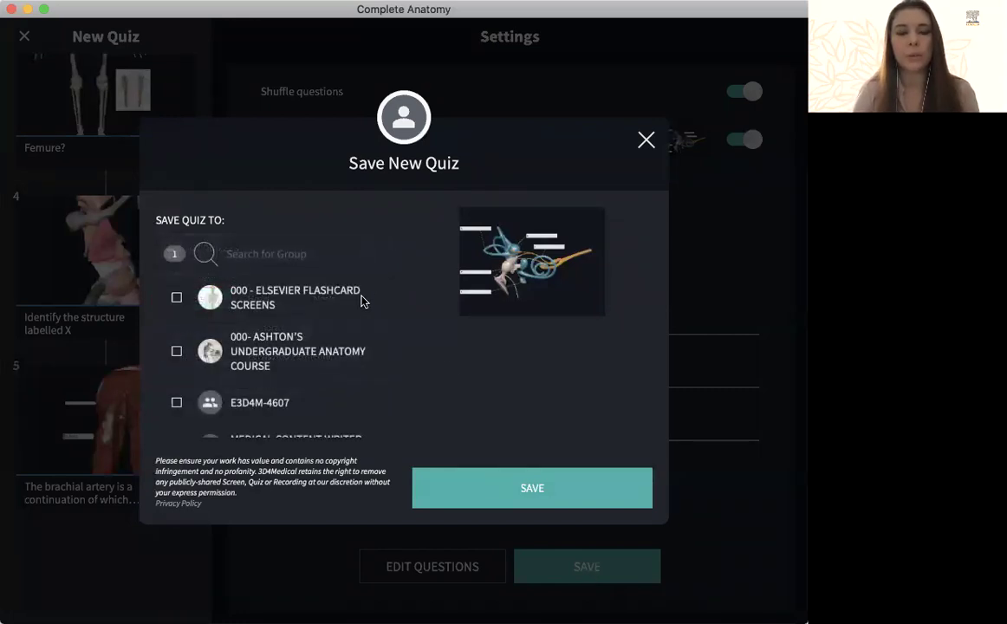
scroll(353, 325, down, 1)
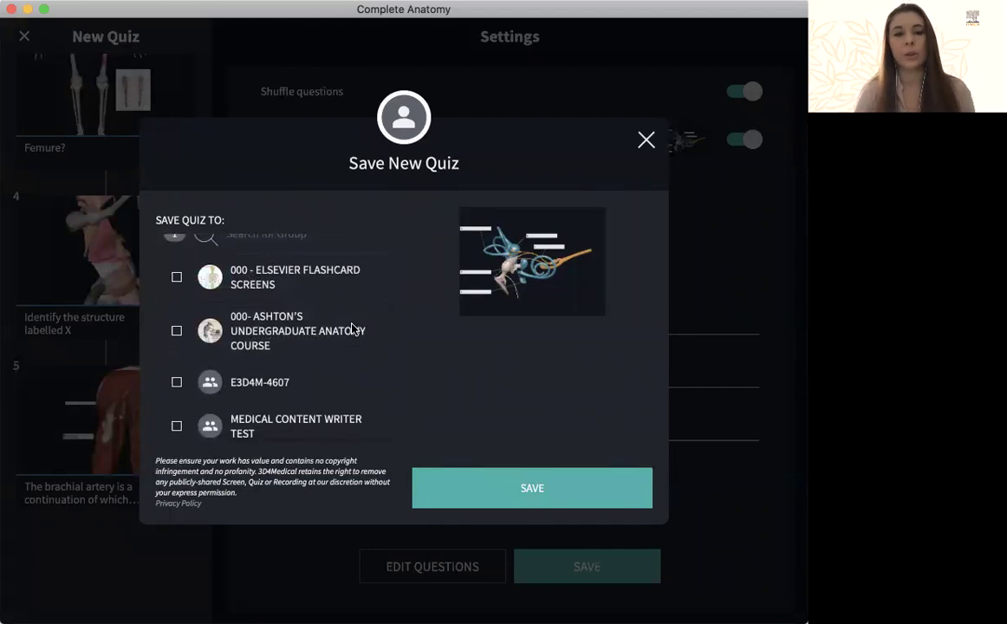
scroll(353, 328, down, 5)
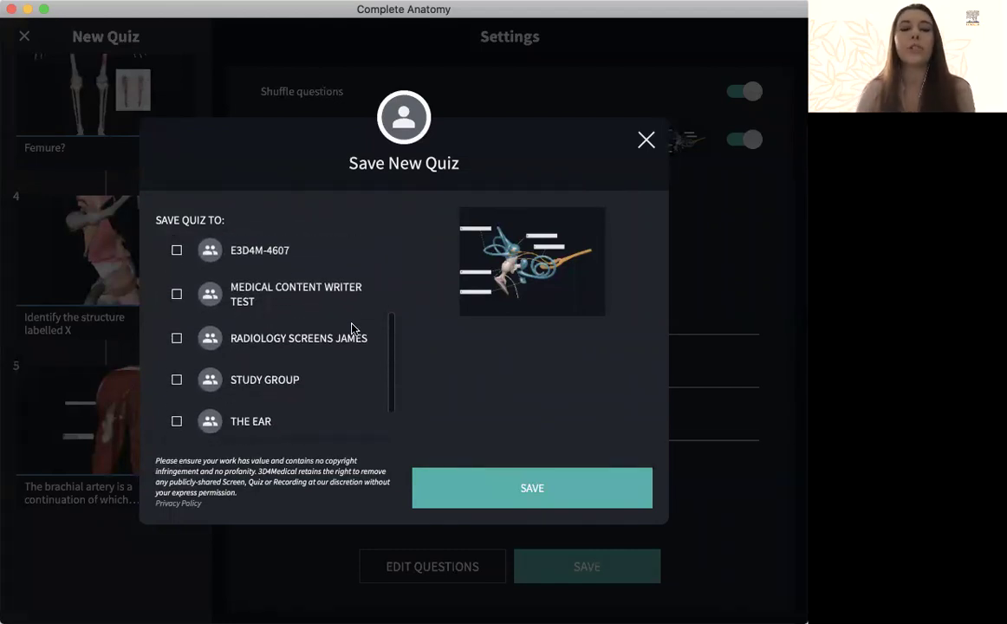
scroll(353, 328, down, 3)
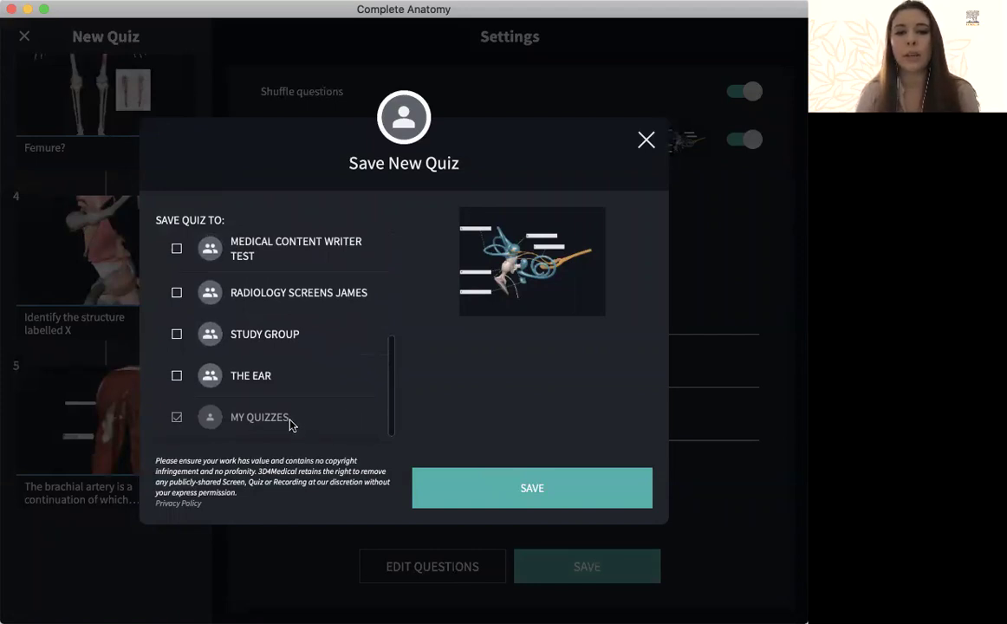
click(440, 382)
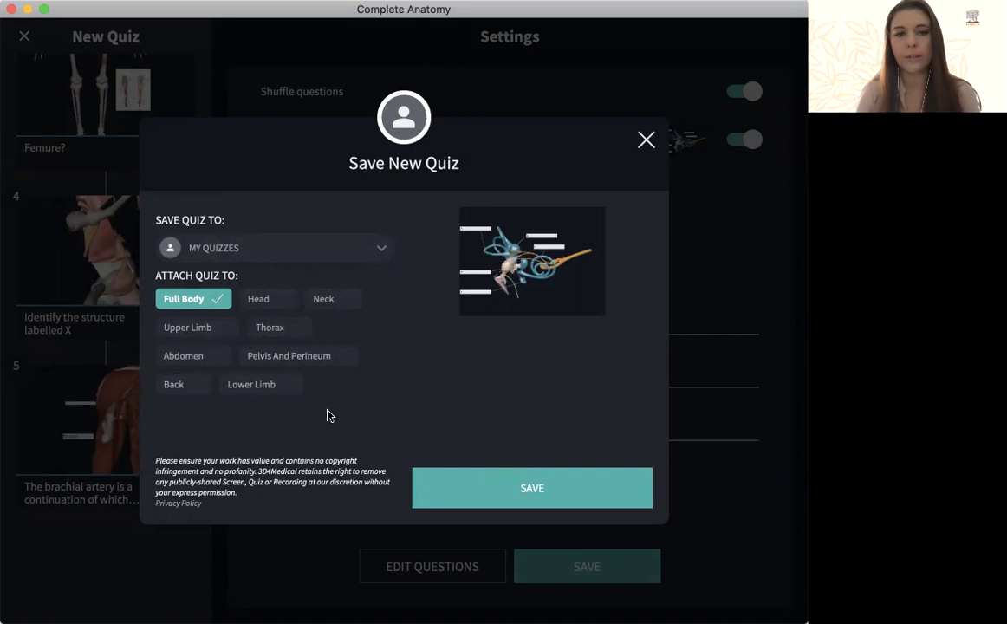
click(532, 490)
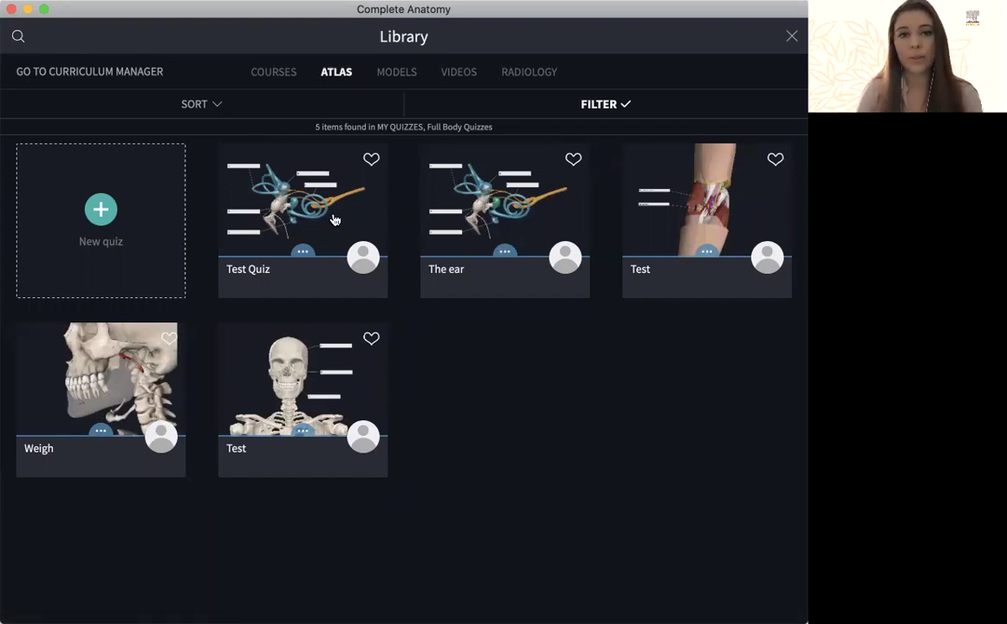
Start Test Quiz and answer 'None of the above' and then 'Thyrohyoid Ligament'
click(335, 220)
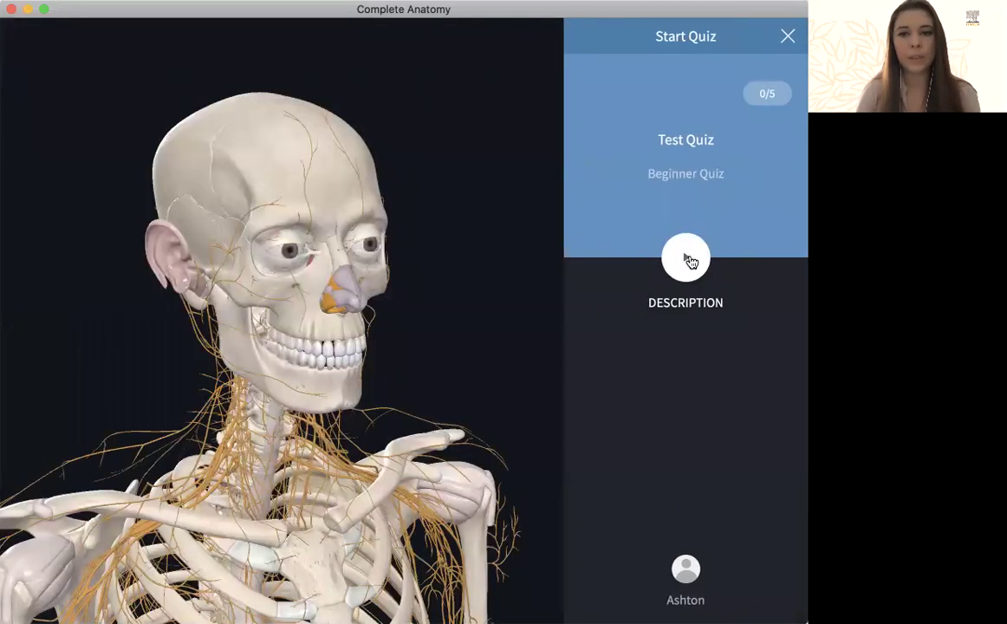
click(688, 267)
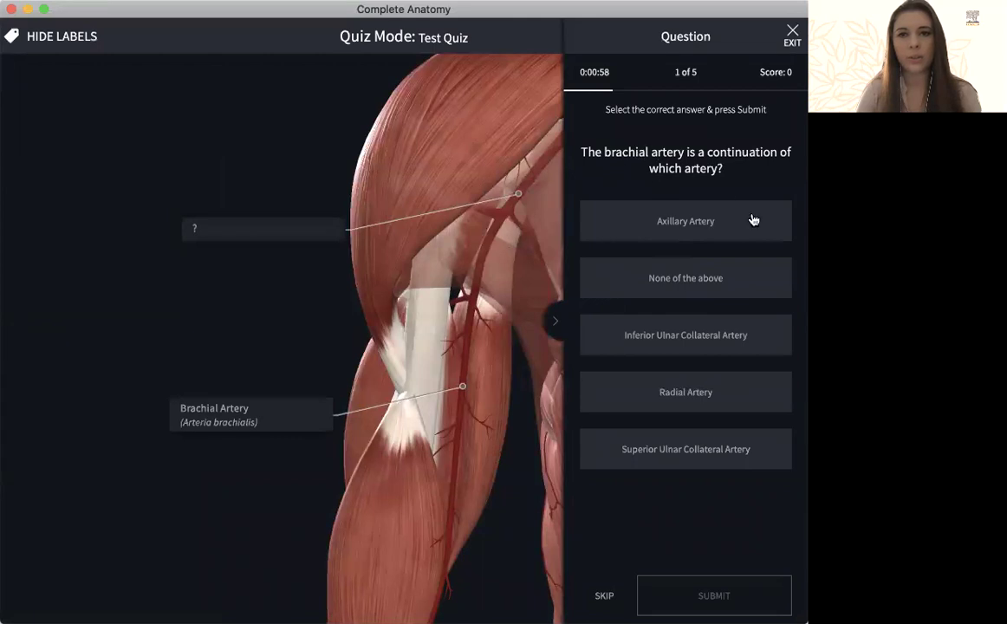
click(692, 279)
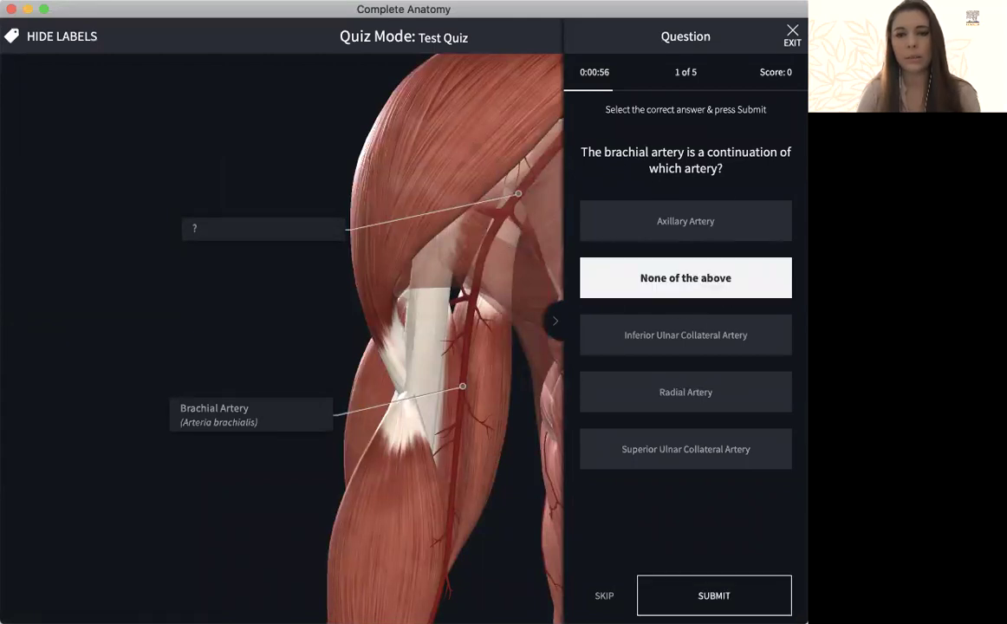
click(714, 596)
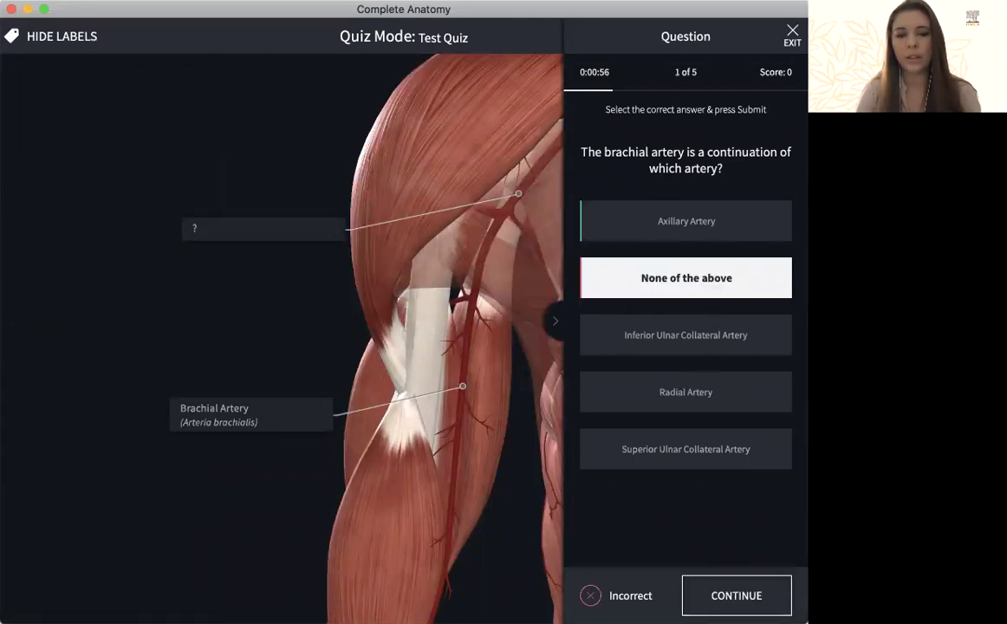
click(724, 595)
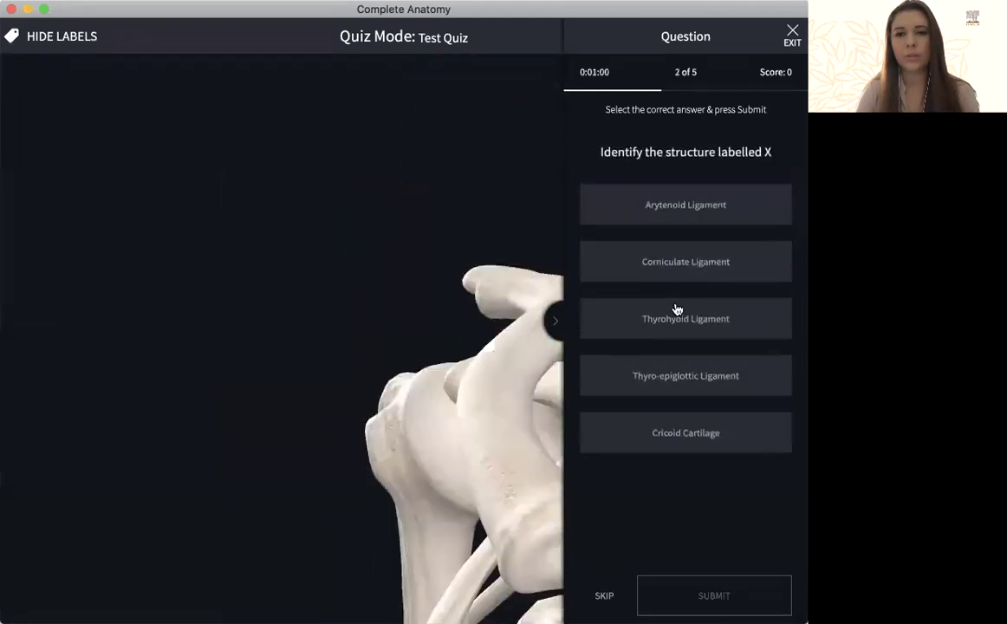
click(674, 320)
click(743, 593)
click(738, 594)
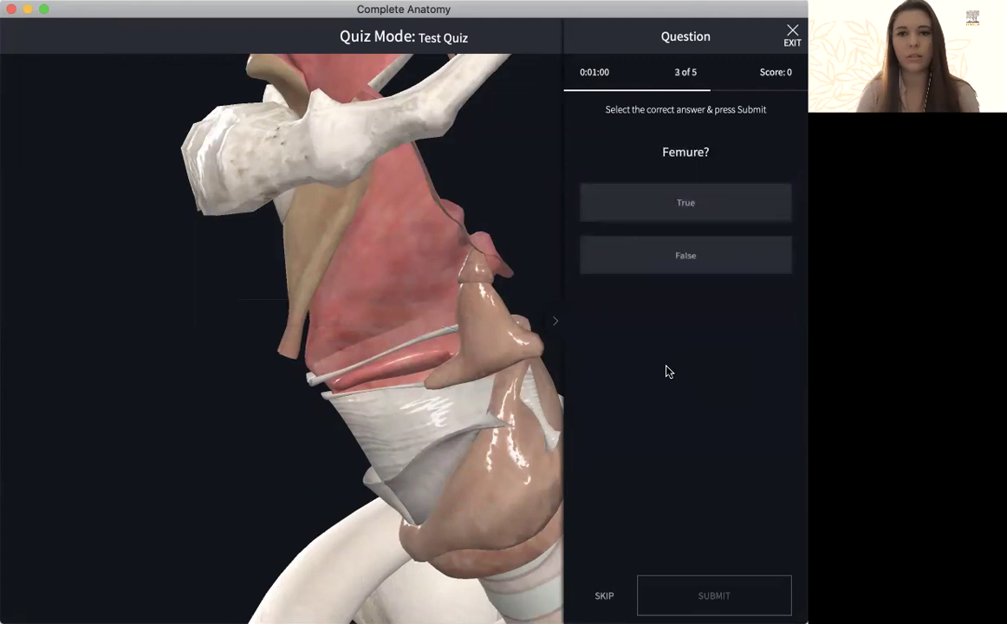
Answer False, cranial nerve VII and Ear for structure A, then finish with 1/5
click(720, 266)
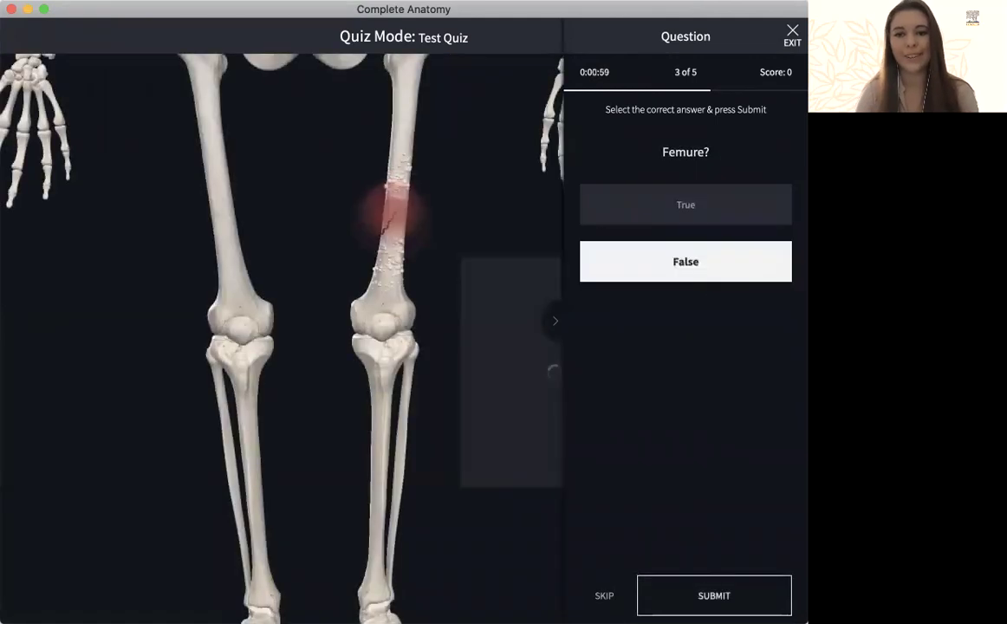
click(702, 596)
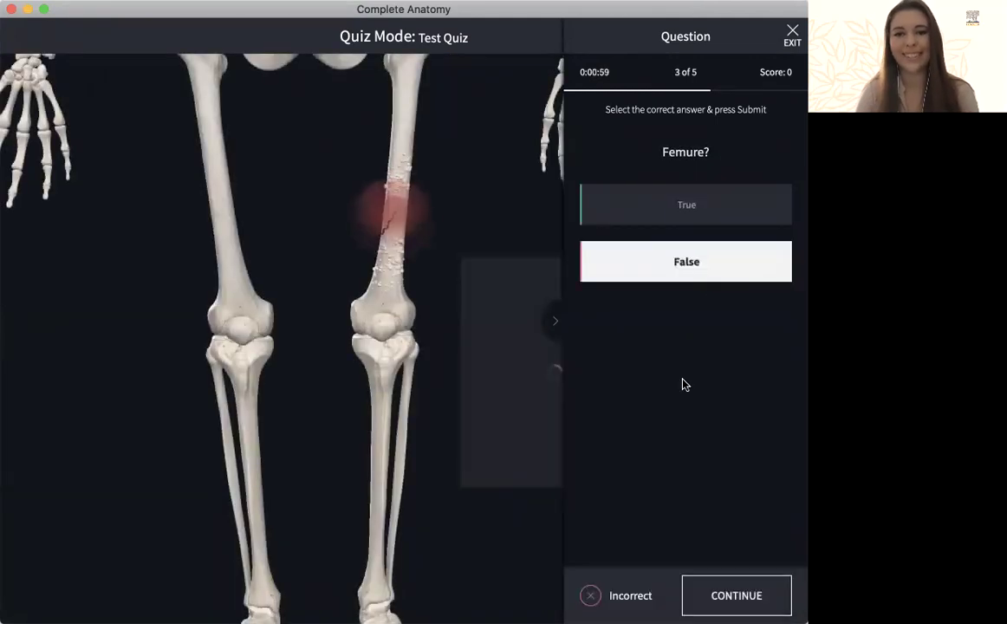
click(738, 596)
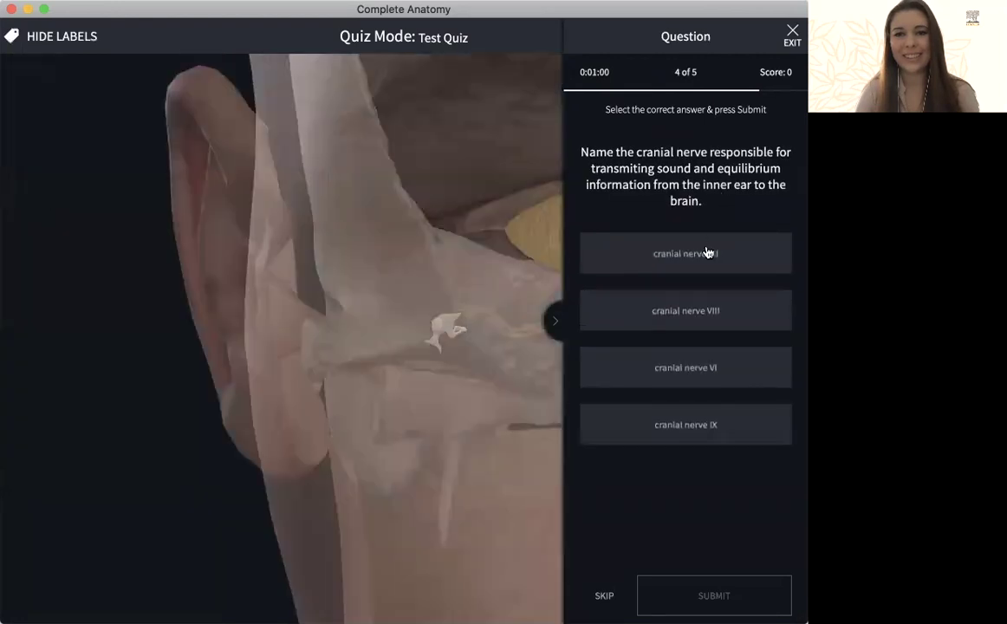
click(706, 252)
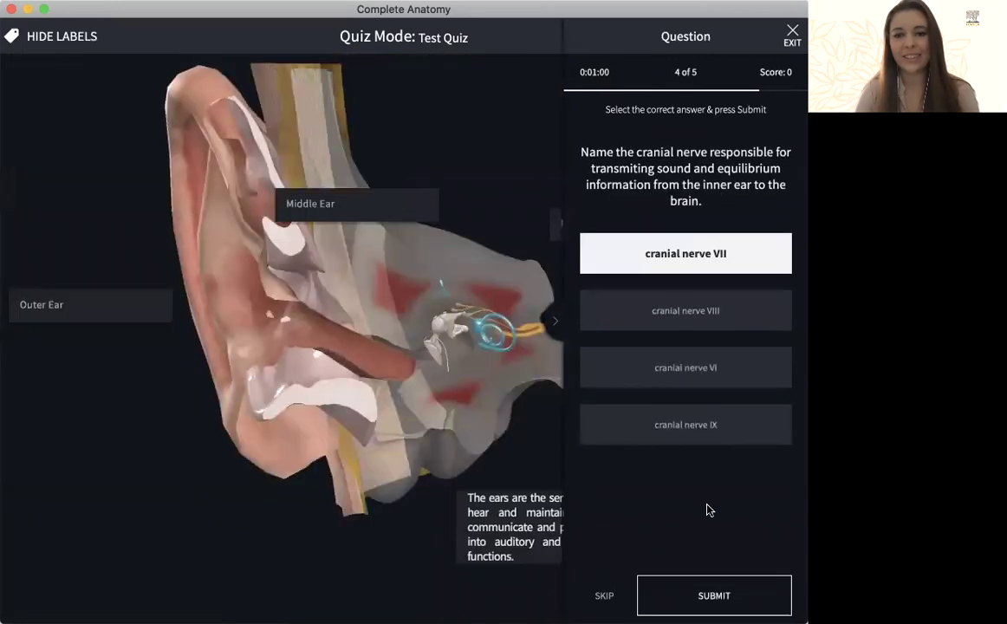
click(739, 598)
click(720, 595)
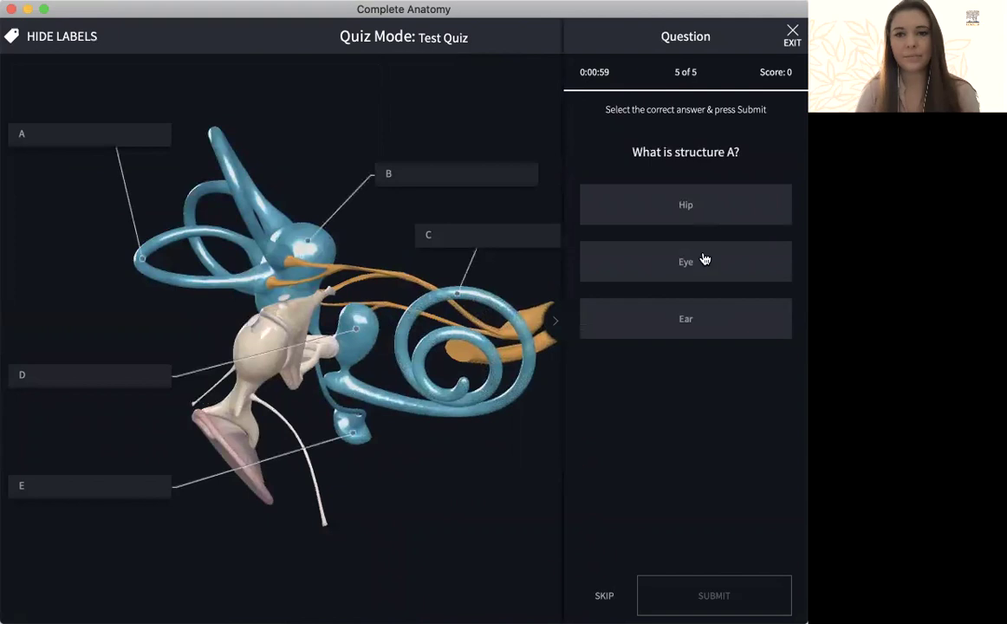
click(717, 317)
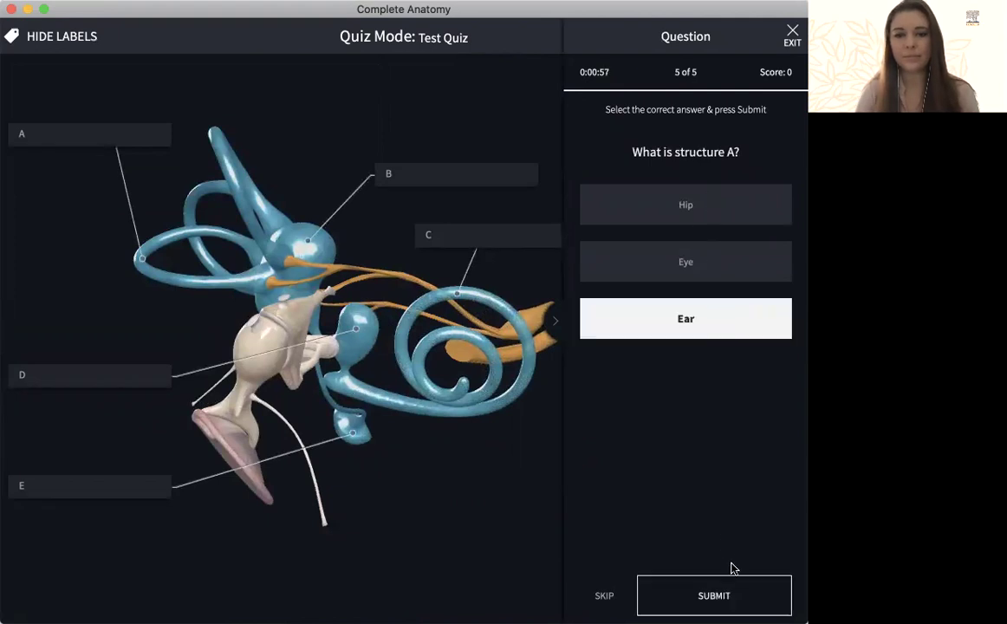
click(740, 596)
click(737, 596)
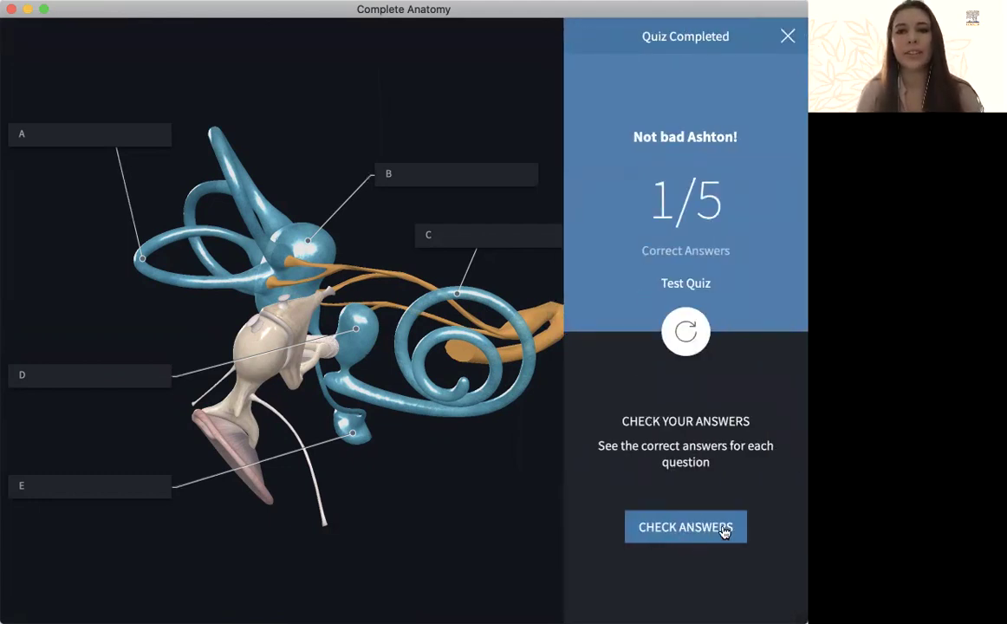
Close the Quiz Completed results panel to leave the quiz
click(787, 36)
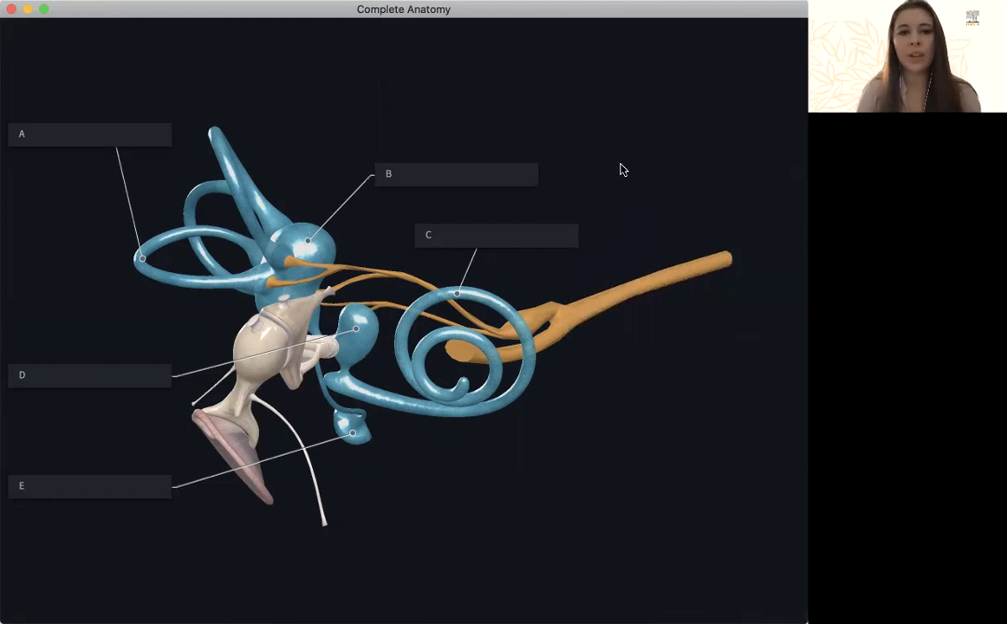